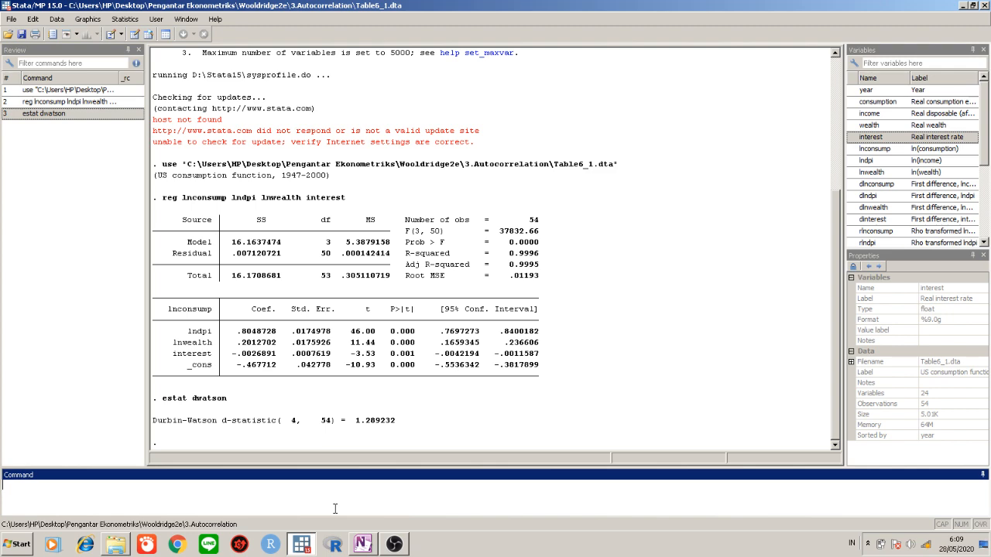
Switch to OneNote, handwrite the error equation Ut = ρUt-1 + vt beside the Durbin-Watson table, and circle ρ.
{"action": "left_click", "coordinate": [363, 545]}
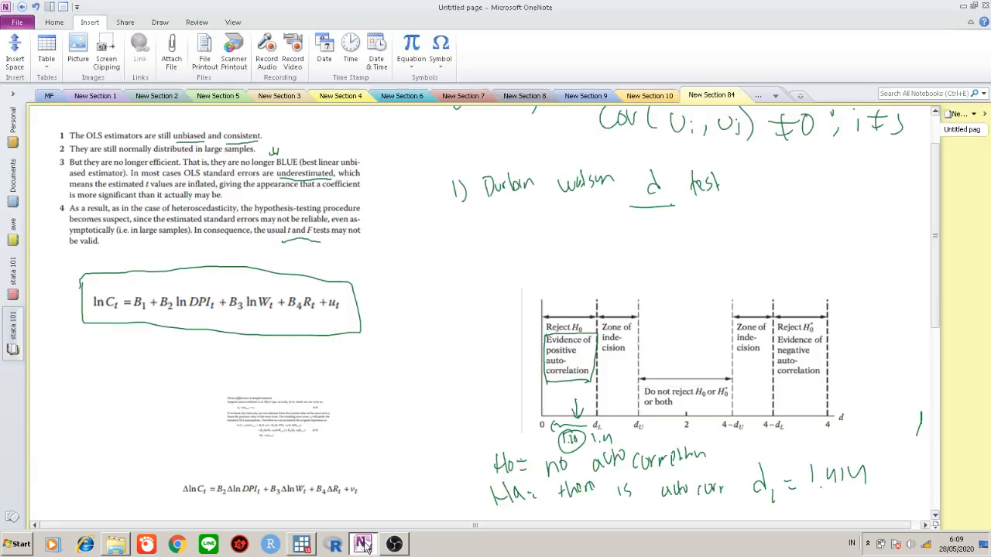
{"action": "left_click_drag", "start_coordinate": [934, 233], "coordinate": [922, 425]}
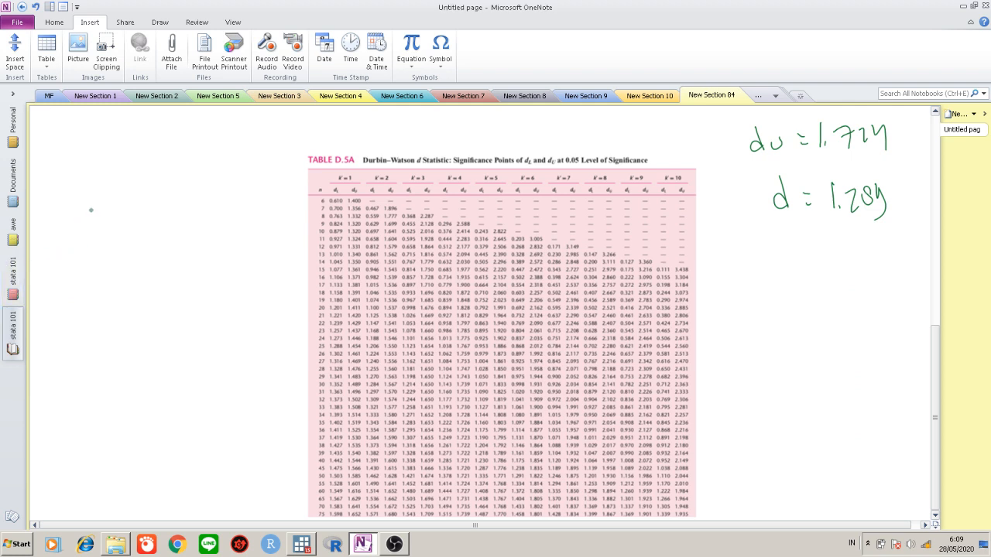
{"action": "mouse_move", "coordinate": [48, 153]}
{"action": "left_mouse_down"}
{"action": "mouse_move", "coordinate": [60, 154]}
{"action": "mouse_move", "coordinate": [71, 179]}
{"action": "mouse_move", "coordinate": [76, 170]}
{"action": "left_mouse_up"}
{"action": "left_click_drag", "start_coordinate": [78, 163], "coordinate": [105, 166]}
{"action": "mouse_move", "coordinate": [103, 153]}
{"action": "left_mouse_down"}
{"action": "mouse_move", "coordinate": [104, 182]}
{"action": "mouse_move", "coordinate": [139, 167]}
{"action": "mouse_move", "coordinate": [143, 183]}
{"action": "left_mouse_up"}
{"action": "left_click_drag", "start_coordinate": [138, 174], "coordinate": [155, 175]}
{"action": "mouse_move", "coordinate": [159, 170]}
{"action": "left_mouse_down"}
{"action": "mouse_move", "coordinate": [161, 179]}
{"action": "mouse_move", "coordinate": [182, 173]}
{"action": "left_mouse_up"}
{"action": "mouse_move", "coordinate": [175, 165]}
{"action": "left_mouse_down"}
{"action": "mouse_move", "coordinate": [203, 158]}
{"action": "mouse_move", "coordinate": [210, 183]}
{"action": "left_mouse_up"}
{"action": "left_click_drag", "start_coordinate": [204, 175], "coordinate": [215, 174]}
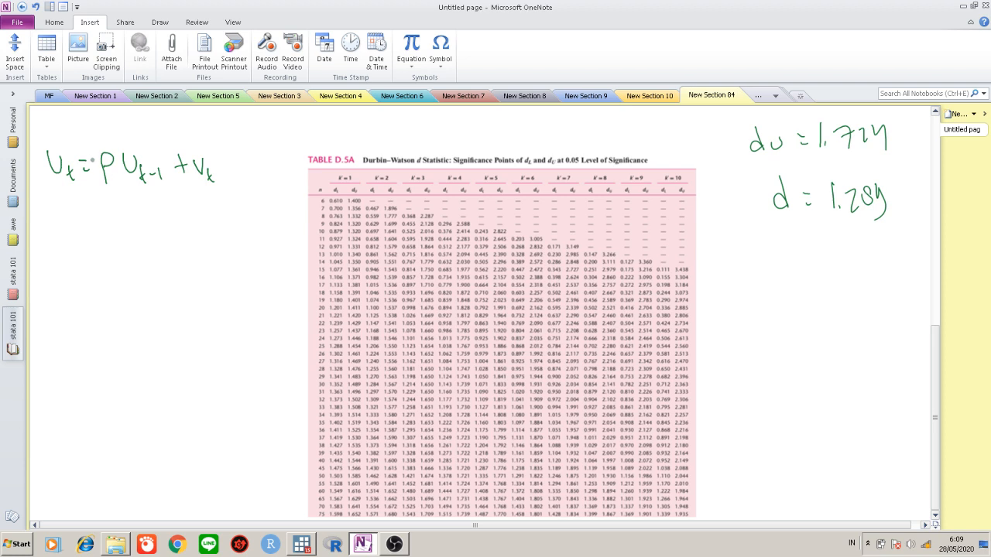
{"action": "mouse_move", "coordinate": [100, 147]}
{"action": "left_mouse_down"}
{"action": "mouse_move", "coordinate": [96, 140]}
{"action": "mouse_move", "coordinate": [93, 166]}
{"action": "mouse_move", "coordinate": [115, 188]}
{"action": "mouse_move", "coordinate": [120, 155]}
{"action": "mouse_move", "coordinate": [96, 142]}
{"action": "left_mouse_up"}
Handwrite "2) Breusch-Godfrey (BG)" below the Durbin Watson d test heading.
{"action": "left_click_drag", "start_coordinate": [934, 365], "coordinate": [935, 159]}
{"action": "left_click_drag", "start_coordinate": [448, 285], "coordinate": [469, 311]}
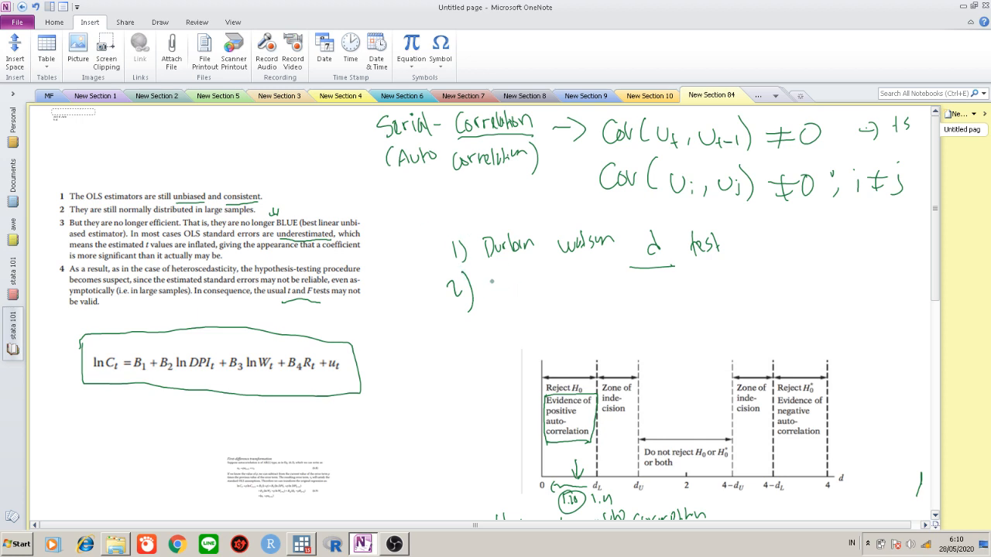
{"action": "left_click_drag", "start_coordinate": [493, 277], "coordinate": [493, 301]}
{"action": "mouse_move", "coordinate": [489, 277]}
{"action": "left_mouse_down"}
{"action": "mouse_move", "coordinate": [499, 274]}
{"action": "mouse_move", "coordinate": [494, 300]}
{"action": "mouse_move", "coordinate": [514, 282]}
{"action": "mouse_move", "coordinate": [532, 293]}
{"action": "mouse_move", "coordinate": [552, 282]}
{"action": "mouse_move", "coordinate": [568, 296]}
{"action": "left_mouse_up"}
{"action": "mouse_move", "coordinate": [577, 272]}
{"action": "left_mouse_down"}
{"action": "mouse_move", "coordinate": [589, 296]}
{"action": "mouse_move", "coordinate": [633, 295]}
{"action": "mouse_move", "coordinate": [647, 284]}
{"action": "left_mouse_up"}
{"action": "mouse_move", "coordinate": [657, 283]}
{"action": "left_mouse_down"}
{"action": "mouse_move", "coordinate": [677, 308]}
{"action": "mouse_move", "coordinate": [687, 288]}
{"action": "mouse_move", "coordinate": [710, 308]}
{"action": "left_mouse_up"}
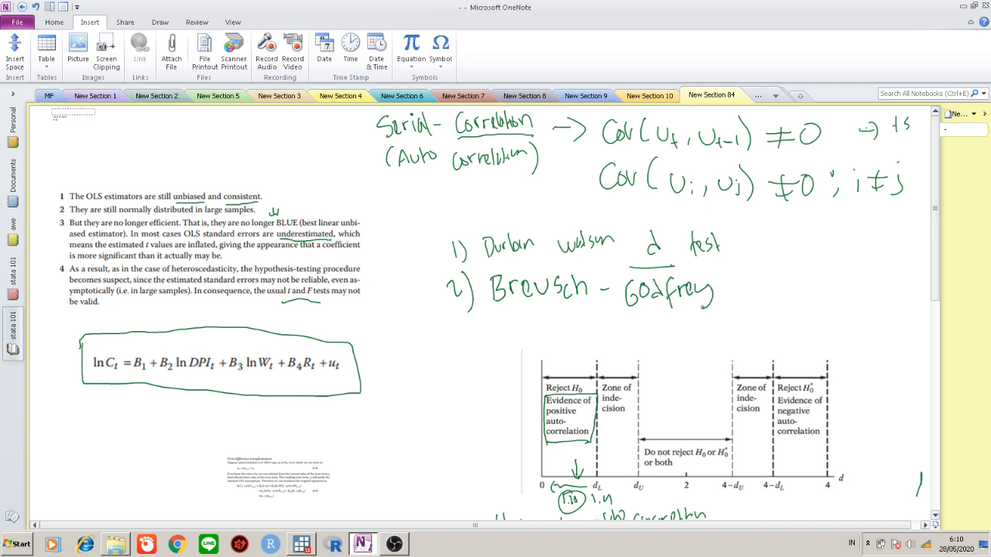
{"action": "mouse_move", "coordinate": [734, 267]}
{"action": "left_mouse_down"}
{"action": "mouse_move", "coordinate": [729, 302]}
{"action": "mouse_move", "coordinate": [770, 287]}
{"action": "left_mouse_up"}
{"action": "left_click_drag", "start_coordinate": [770, 268], "coordinate": [772, 305]}
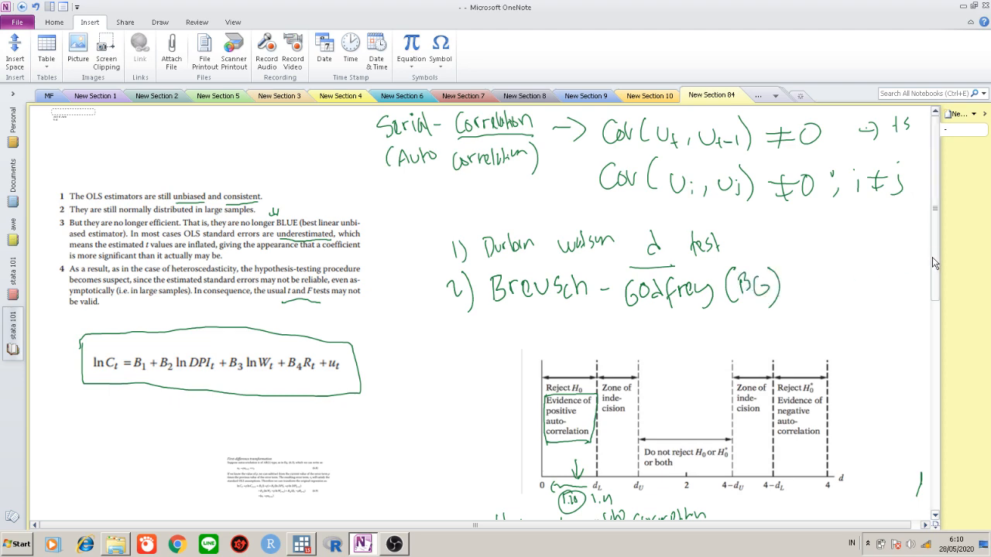
Mark the handwritten equation Ut = ρUt-1 + vt as number 1).
{"action": "scroll", "coordinate": [937, 272], "scroll_direction": "down", "scroll_amount": 2}
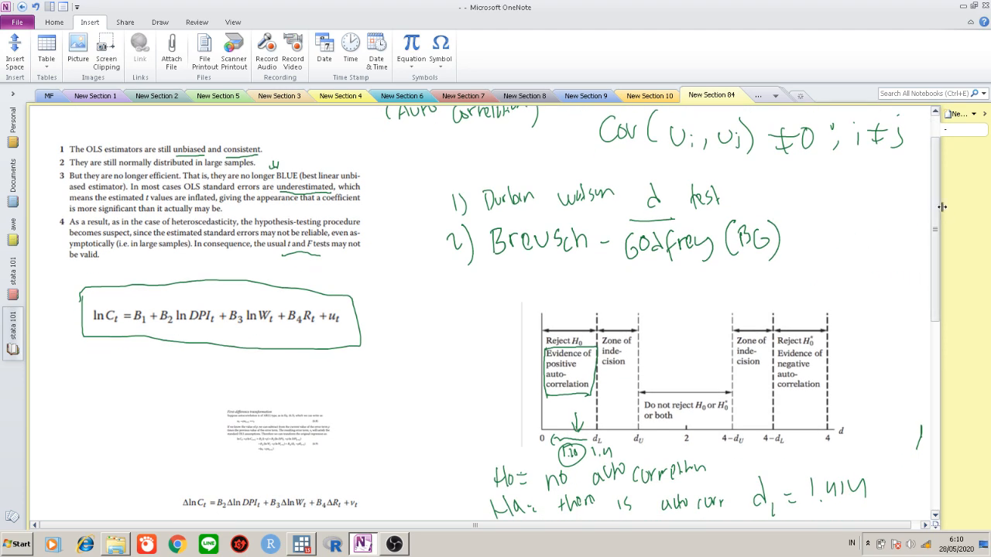
{"action": "scroll", "coordinate": [935, 210], "scroll_direction": "down", "scroll_amount": 1}
{"action": "scroll", "coordinate": [937, 217], "scroll_direction": "down", "scroll_amount": 8}
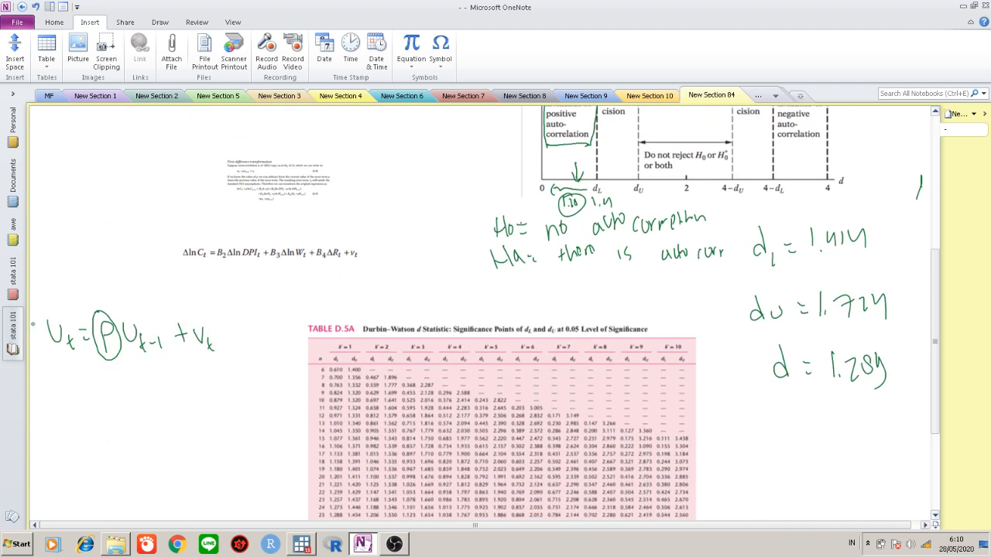
{"action": "left_click_drag", "start_coordinate": [33, 322], "coordinate": [40, 339]}
Handwrite the start of equation 2) below the first one: Ut = ρ1Ut-1 + ρ2Ut-2 + ...
{"action": "left_click_drag", "start_coordinate": [32, 375], "coordinate": [37, 374]}
{"action": "left_click_drag", "start_coordinate": [33, 375], "coordinate": [48, 395]}
{"action": "mouse_move", "coordinate": [67, 378]}
{"action": "left_mouse_down"}
{"action": "mouse_move", "coordinate": [76, 394]}
{"action": "mouse_move", "coordinate": [84, 377]}
{"action": "mouse_move", "coordinate": [96, 390]}
{"action": "left_mouse_up"}
{"action": "left_click_drag", "start_coordinate": [92, 387], "coordinate": [92, 403]}
{"action": "mouse_move", "coordinate": [125, 394]}
{"action": "left_mouse_down"}
{"action": "mouse_move", "coordinate": [138, 392]}
{"action": "mouse_move", "coordinate": [127, 413]}
{"action": "mouse_move", "coordinate": [218, 392]}
{"action": "mouse_move", "coordinate": [217, 404]}
{"action": "mouse_move", "coordinate": [232, 409]}
{"action": "mouse_move", "coordinate": [257, 397]}
{"action": "mouse_move", "coordinate": [280, 401]}
{"action": "left_mouse_up"}
{"action": "mouse_move", "coordinate": [274, 393]}
{"action": "left_mouse_down"}
{"action": "mouse_move", "coordinate": [291, 392]}
{"action": "mouse_move", "coordinate": [296, 402]}
{"action": "left_mouse_up"}
Complete equation 2) on a second line with dots and + ρpUt-p + vt.
{"action": "left_click", "coordinate": [128, 438]}
{"action": "left_click", "coordinate": [137, 438]}
{"action": "left_click", "coordinate": [147, 437]}
{"action": "left_click", "coordinate": [154, 437]}
{"action": "mouse_move", "coordinate": [183, 418]}
{"action": "left_mouse_down"}
{"action": "mouse_move", "coordinate": [184, 438]}
{"action": "mouse_move", "coordinate": [214, 425]}
{"action": "mouse_move", "coordinate": [204, 447]}
{"action": "left_mouse_up"}
{"action": "mouse_move", "coordinate": [215, 436]}
{"action": "left_mouse_down"}
{"action": "mouse_move", "coordinate": [217, 448]}
{"action": "mouse_move", "coordinate": [242, 422]}
{"action": "mouse_move", "coordinate": [262, 447]}
{"action": "mouse_move", "coordinate": [277, 434]}
{"action": "left_mouse_up"}
{"action": "mouse_move", "coordinate": [273, 427]}
{"action": "left_mouse_down"}
{"action": "mouse_move", "coordinate": [272, 439]}
{"action": "mouse_move", "coordinate": [288, 424]}
{"action": "left_mouse_up"}
{"action": "left_click_drag", "start_coordinate": [292, 428], "coordinate": [292, 441]}
{"action": "left_click_drag", "start_coordinate": [289, 433], "coordinate": [296, 433]}
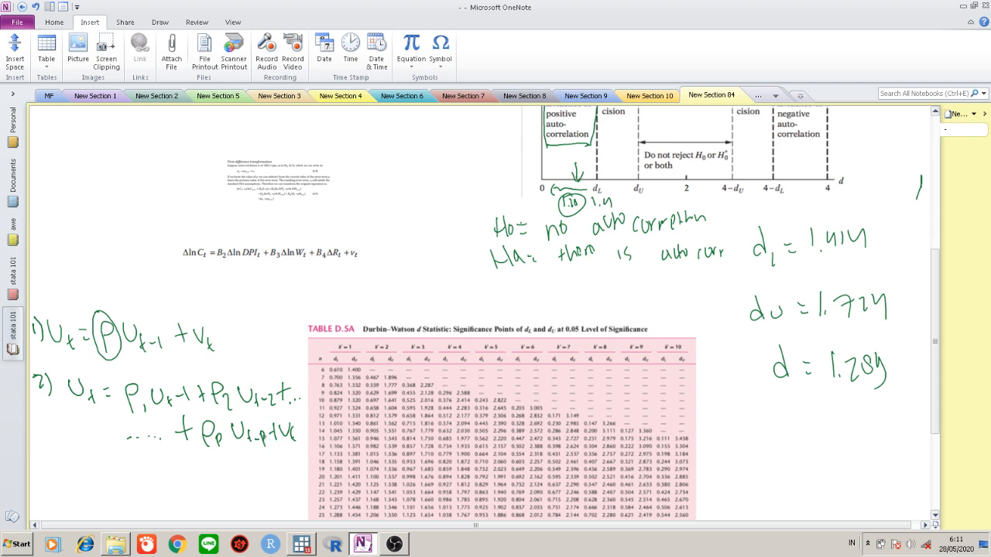
{"action": "left_click_drag", "start_coordinate": [258, 438], "coordinate": [266, 438]}
Handwrite the null hypothesis Ho: ρ1 = ρ2 = .. ρp = 0 below equation 2).
{"action": "mouse_move", "coordinate": [45, 462]}
{"action": "left_mouse_down"}
{"action": "mouse_move", "coordinate": [44, 482]}
{"action": "mouse_move", "coordinate": [53, 471]}
{"action": "left_mouse_up"}
{"action": "mouse_move", "coordinate": [55, 461]}
{"action": "left_mouse_down"}
{"action": "mouse_move", "coordinate": [55, 480]}
{"action": "mouse_move", "coordinate": [60, 464]}
{"action": "mouse_move", "coordinate": [128, 475]}
{"action": "left_mouse_up"}
{"action": "mouse_move", "coordinate": [119, 480]}
{"action": "left_mouse_down"}
{"action": "mouse_move", "coordinate": [138, 489]}
{"action": "mouse_move", "coordinate": [176, 476]}
{"action": "left_mouse_up"}
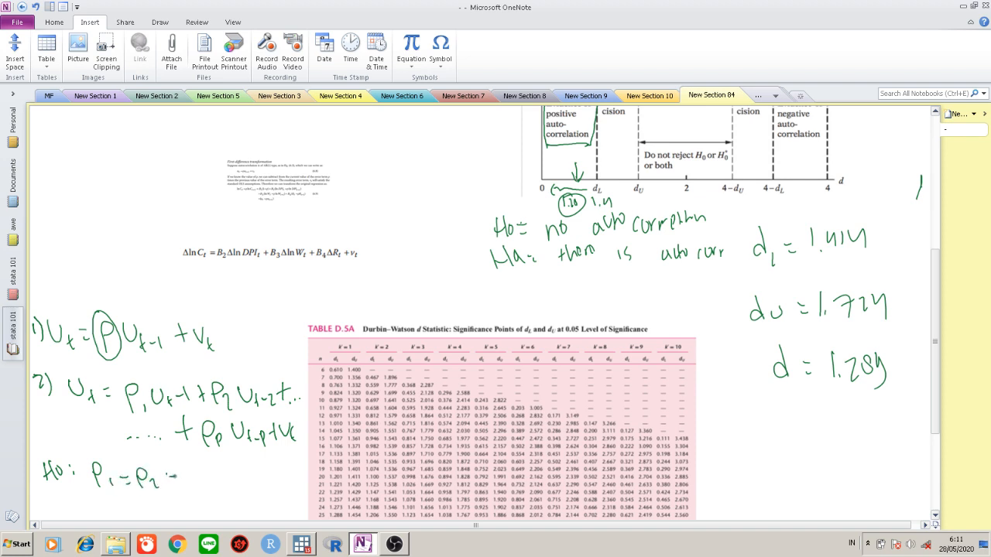
{"action": "left_click", "coordinate": [188, 486]}
{"action": "left_click", "coordinate": [195, 486]}
{"action": "mouse_move", "coordinate": [210, 478]}
{"action": "left_mouse_down"}
{"action": "mouse_move", "coordinate": [224, 493]}
{"action": "mouse_move", "coordinate": [230, 480]}
{"action": "left_mouse_up"}
{"action": "left_click_drag", "start_coordinate": [239, 477], "coordinate": [253, 485]}
{"action": "left_click_drag", "start_coordinate": [260, 473], "coordinate": [256, 474]}
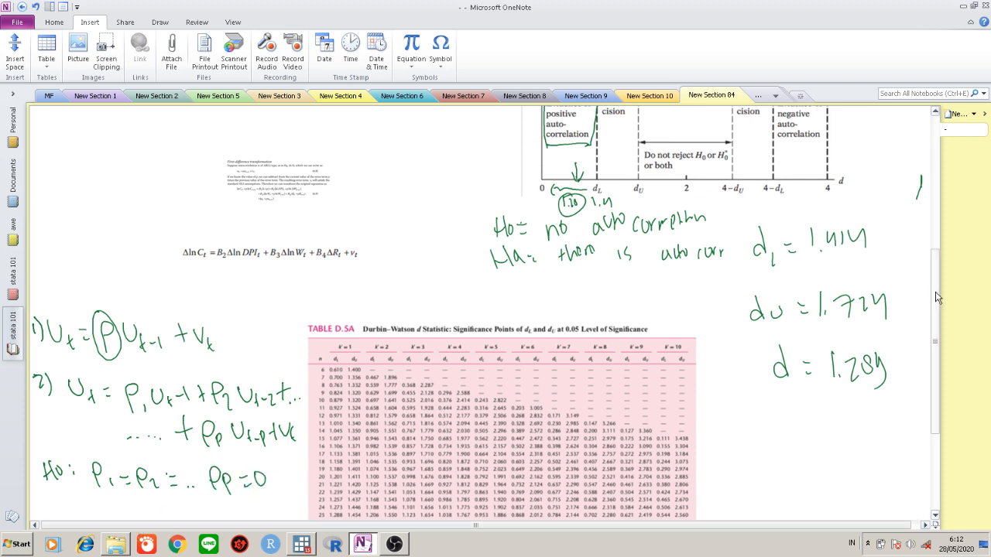
{"action": "scroll", "coordinate": [936, 297], "scroll_direction": "down", "scroll_amount": 3}
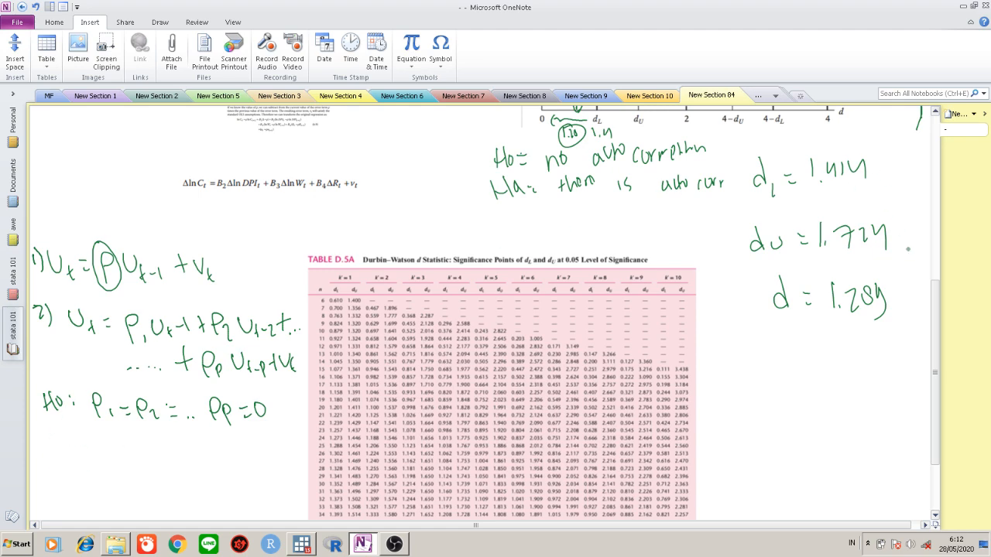
{"action": "mouse_move", "coordinate": [932, 334]}
{"action": "left_mouse_down"}
{"action": "mouse_move", "coordinate": [925, 253]}
{"action": "mouse_move", "coordinate": [935, 356]}
{"action": "left_mouse_up"}
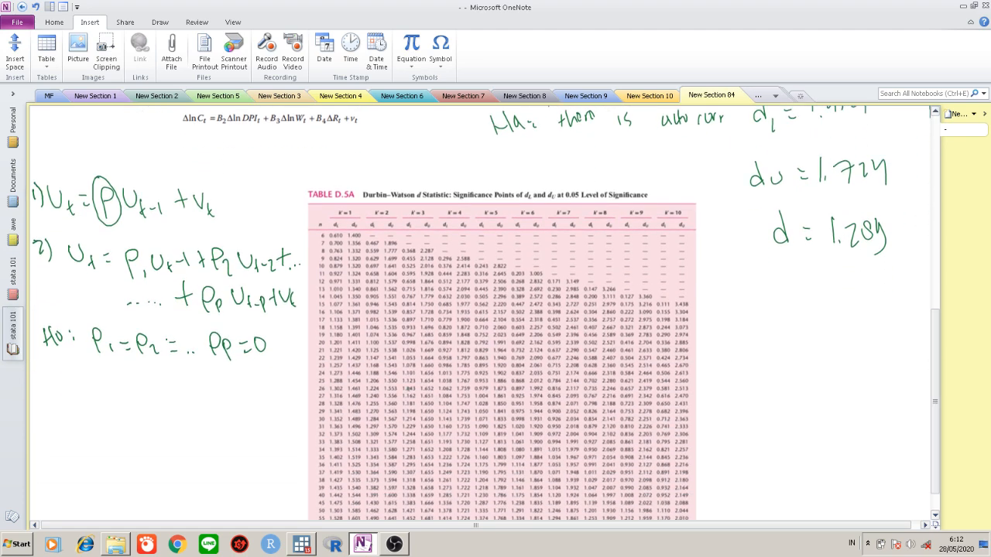
{"action": "left_click", "coordinate": [267, 353]}
Switch to Stata and run Durbin's alternative autocorrelation test with "estat durbinalt".
{"action": "left_click", "coordinate": [301, 544]}
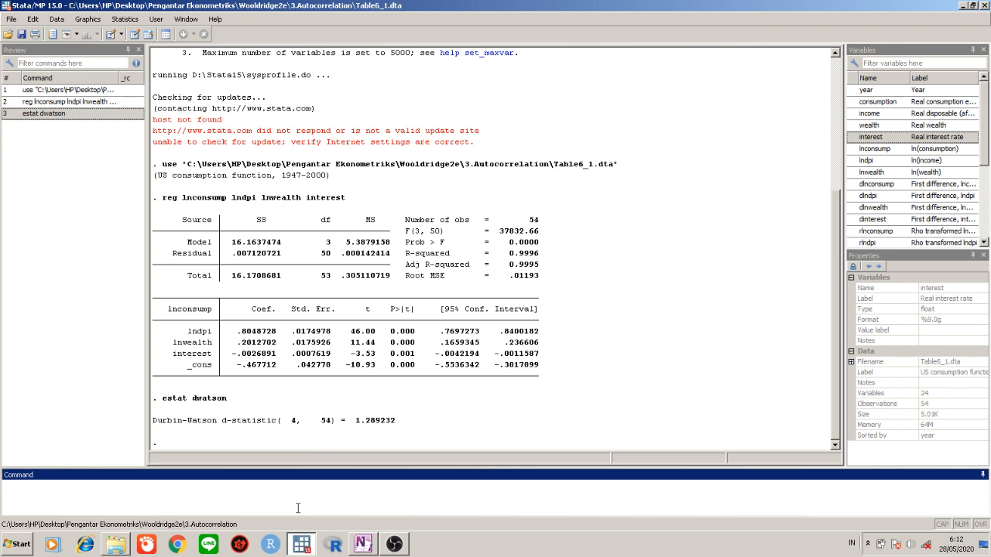
{"action": "type", "text": "estat durbinalt"}
{"action": "key", "text": "Return"}
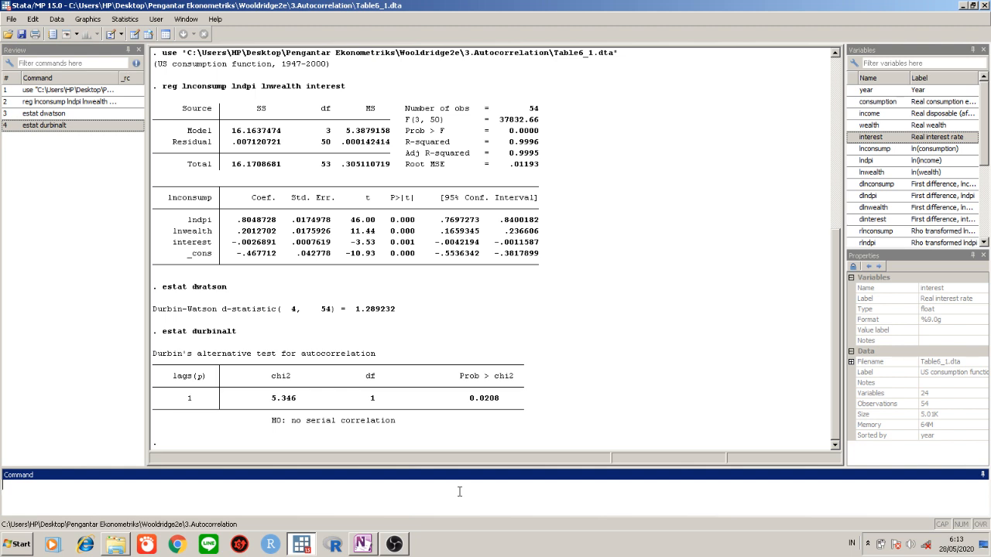
Run the Breusch-Godfrey autocorrelation test with "estat bgodfrey".
{"action": "type", "text": "estat"}
{"action": "type", "text": "bgof"}
{"action": "key", "text": "BackSpace"}
{"action": "type", "text": "dfrey"}
{"action": "key", "text": "Return"}
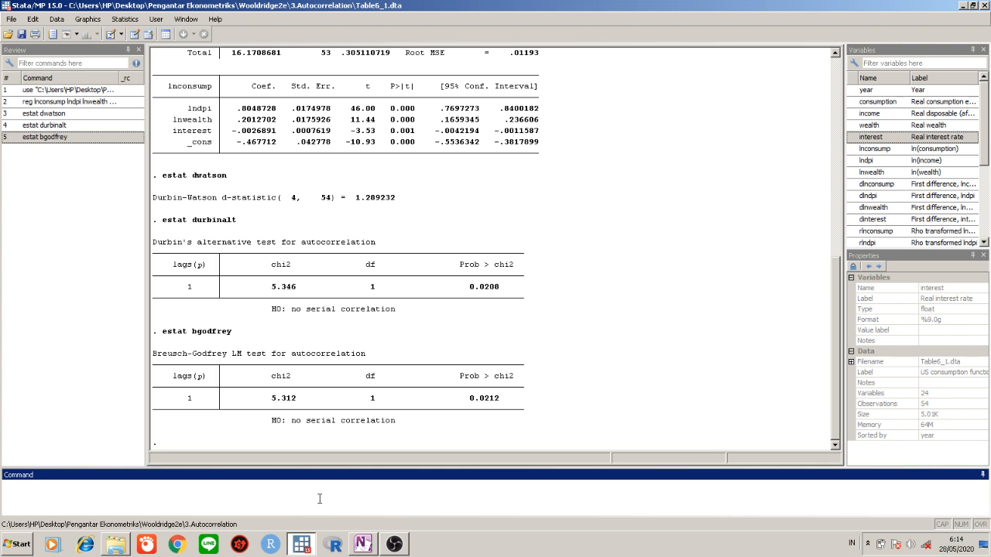
Switch to the OneNote page and bring the Durbin-Watson decision diagram into view.
{"action": "left_click", "coordinate": [363, 544]}
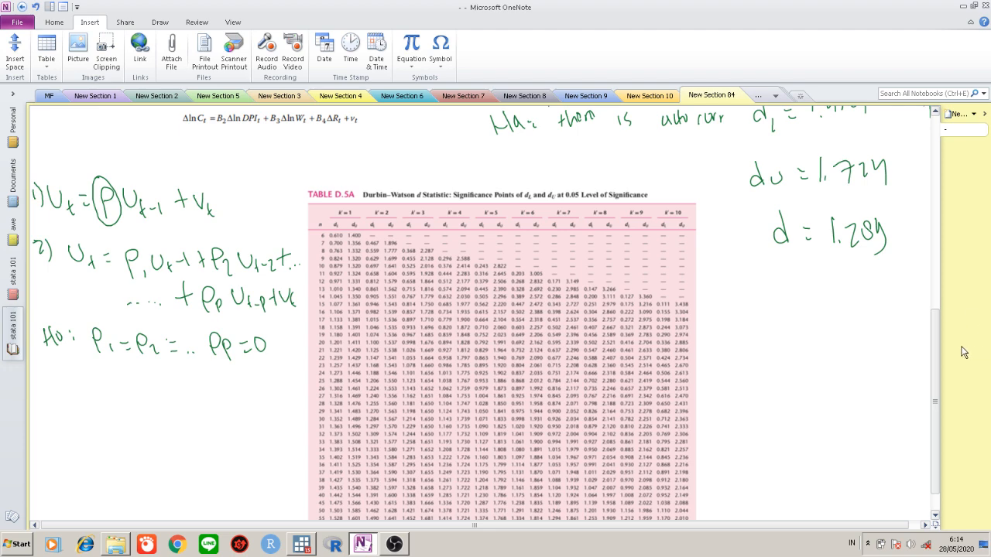
{"action": "left_click_drag", "start_coordinate": [939, 368], "coordinate": [939, 170]}
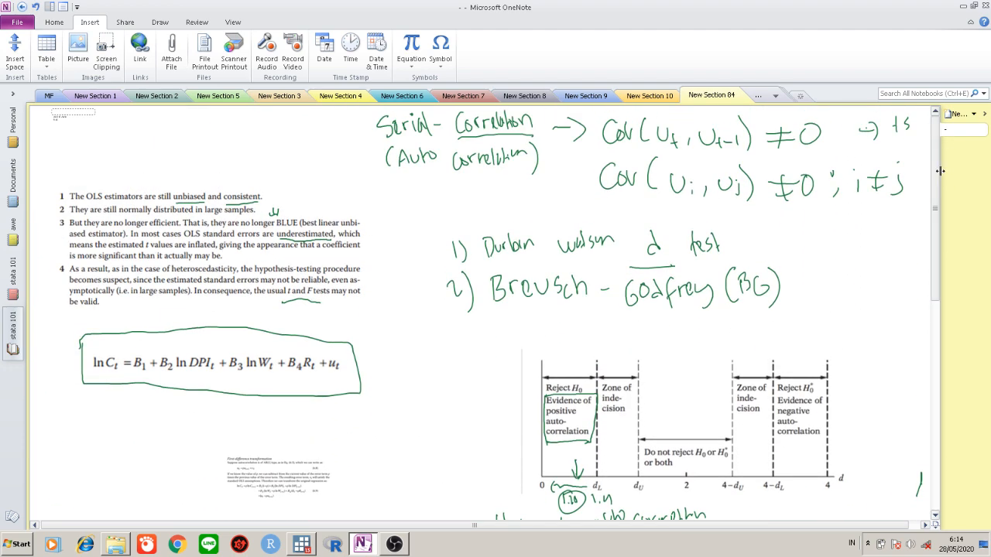
{"action": "left_click_drag", "start_coordinate": [939, 171], "coordinate": [940, 265]}
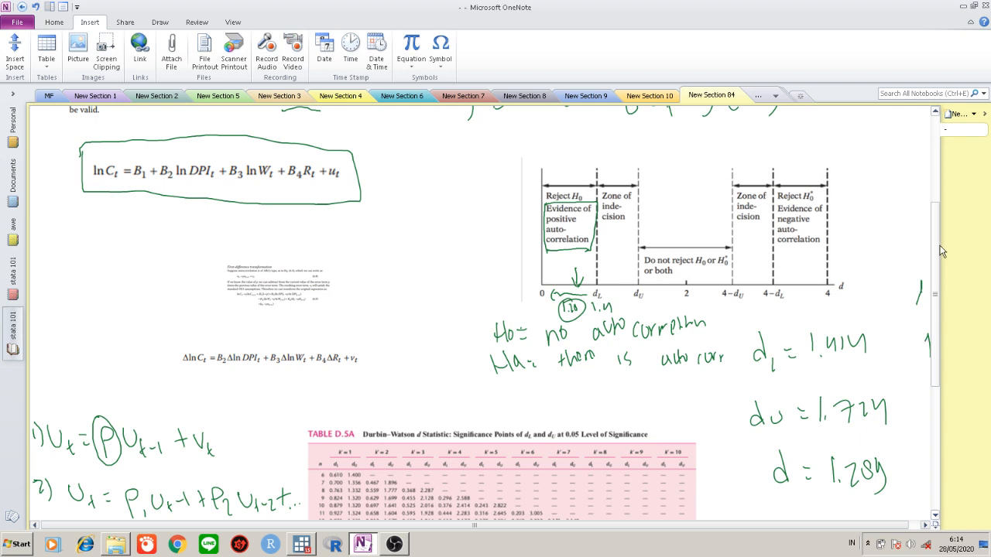
{"action": "left_click", "coordinate": [798, 214]}
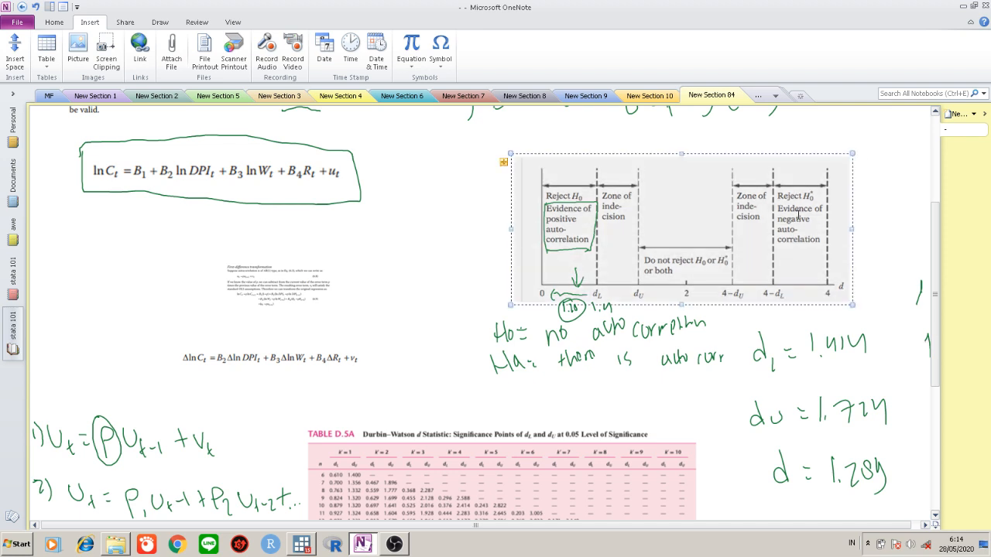
{"action": "mouse_move", "coordinate": [511, 154]}
{"action": "left_mouse_down"}
{"action": "mouse_move", "coordinate": [675, 237]}
{"action": "mouse_move", "coordinate": [849, 291]}
{"action": "mouse_move", "coordinate": [790, 275]}
{"action": "mouse_move", "coordinate": [749, 283]}
{"action": "mouse_move", "coordinate": [685, 341]}
{"action": "mouse_move", "coordinate": [743, 480]}
{"action": "mouse_move", "coordinate": [733, 521]}
{"action": "mouse_move", "coordinate": [752, 487]}
{"action": "left_mouse_up"}
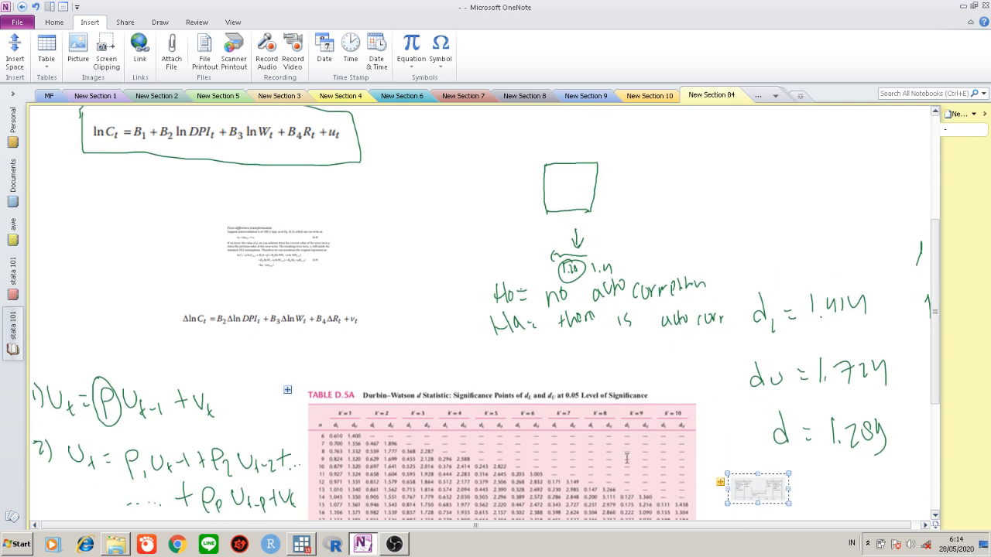
{"action": "left_click", "coordinate": [608, 438]}
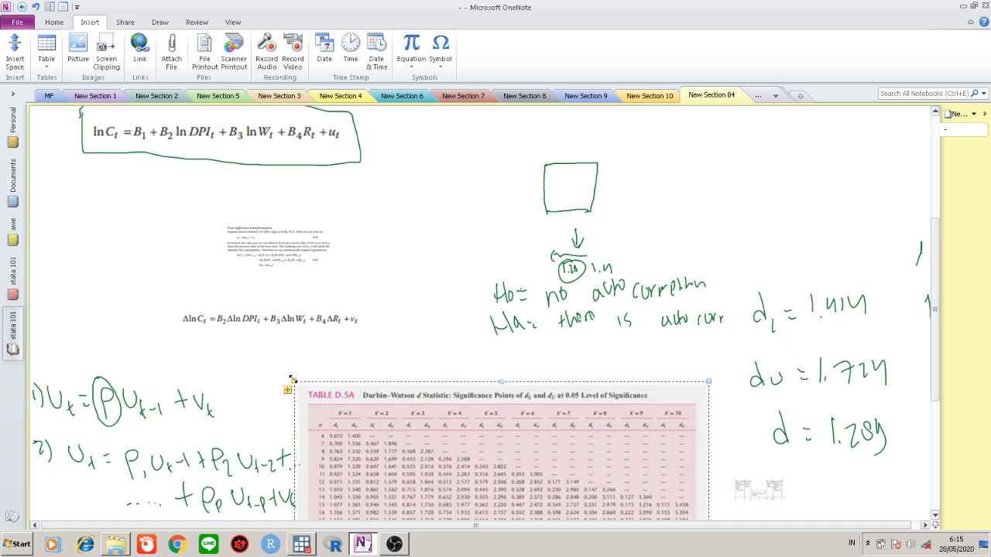
{"action": "mouse_move", "coordinate": [291, 378]}
{"action": "left_mouse_down"}
{"action": "mouse_move", "coordinate": [313, 412]}
{"action": "mouse_move", "coordinate": [324, 408]}
{"action": "mouse_move", "coordinate": [342, 426]}
{"action": "left_mouse_up"}
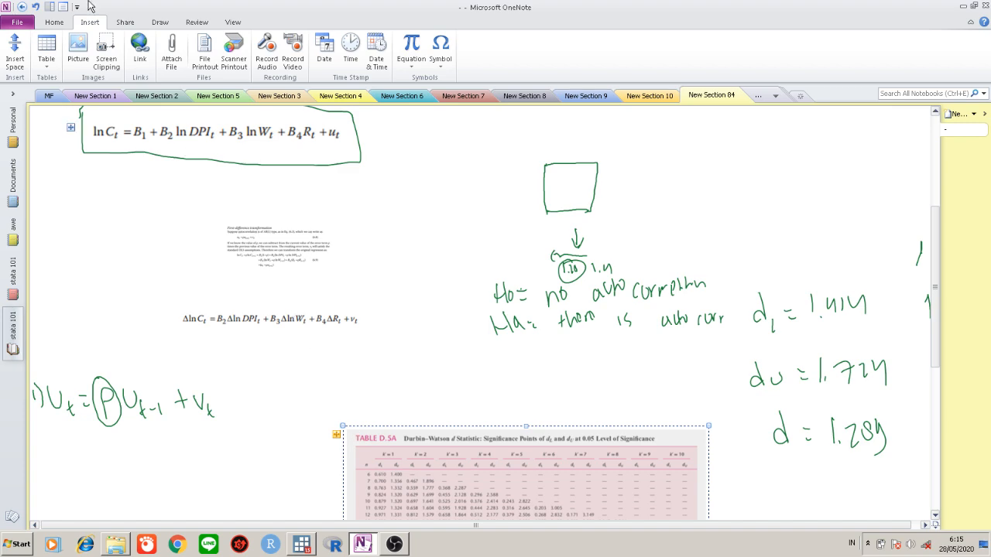
{"action": "left_click", "coordinate": [35, 6]}
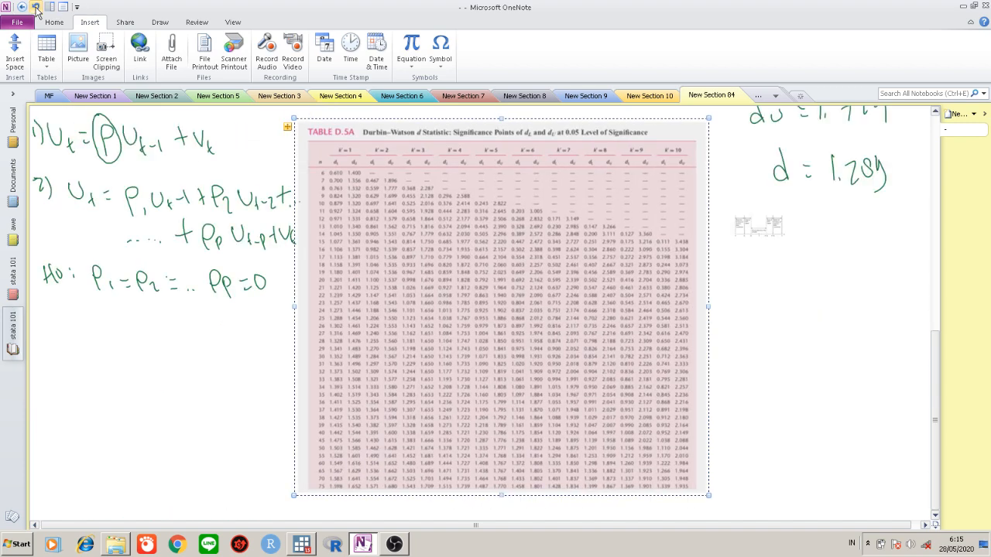
{"action": "left_click", "coordinate": [35, 6]}
{"action": "left_click", "coordinate": [35, 7]}
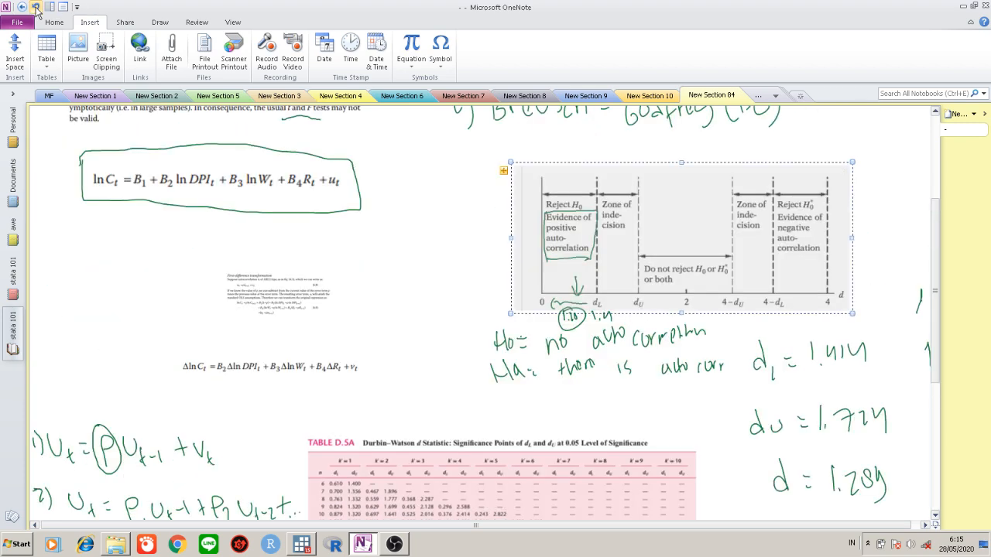
{"action": "left_click", "coordinate": [35, 7]}
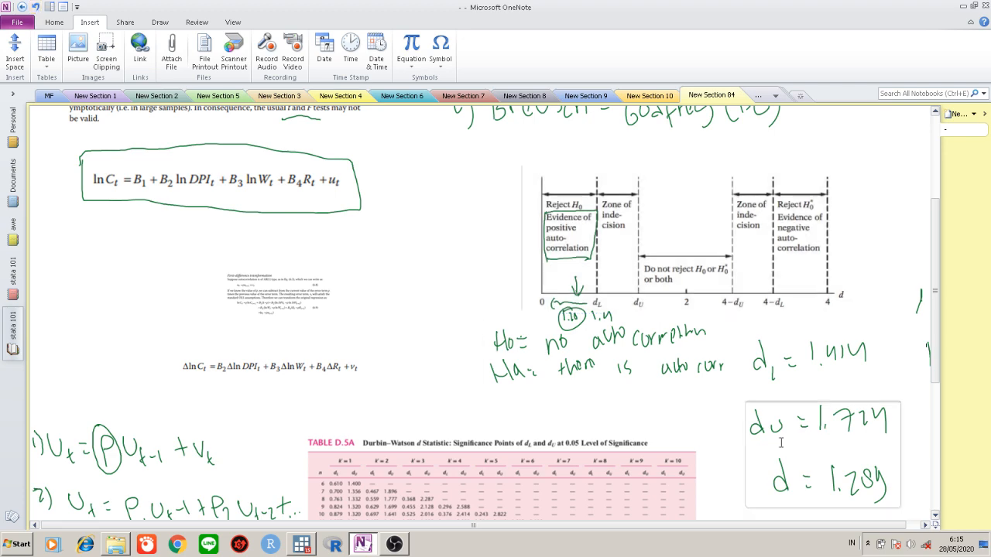
Circle the vt term in handwritten equation 1).
{"action": "left_click_drag", "start_coordinate": [935, 341], "coordinate": [925, 379]}
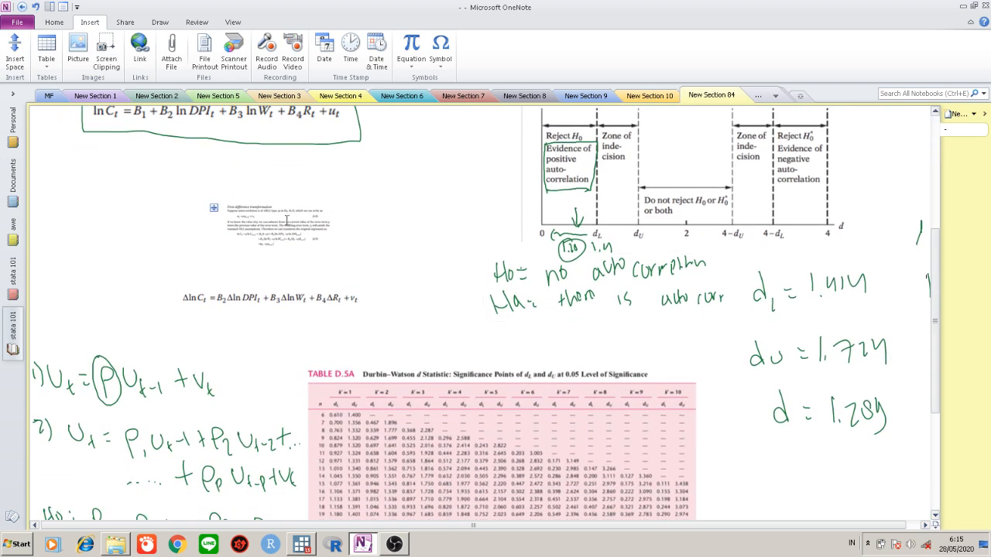
{"action": "left_click", "coordinate": [287, 222]}
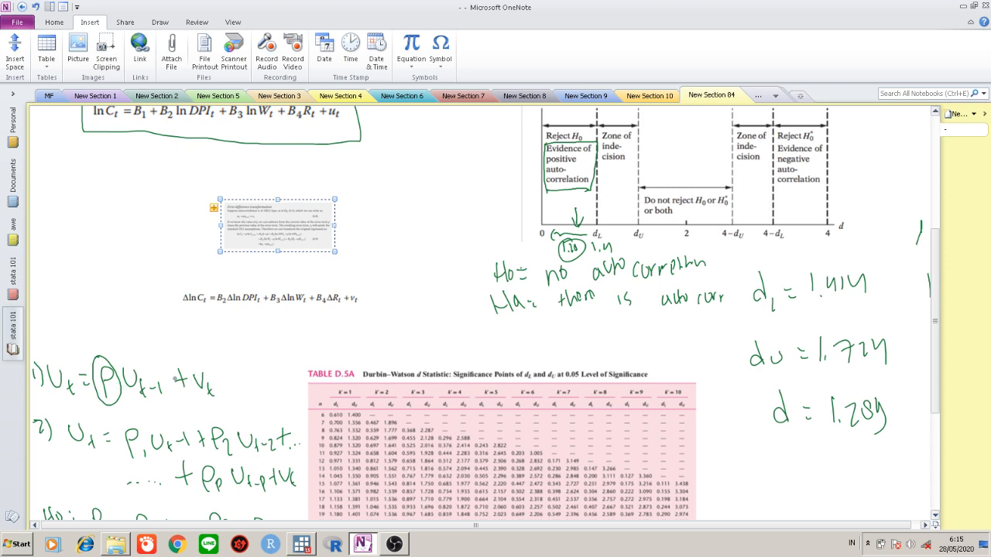
{"action": "scroll", "coordinate": [927, 246], "scroll_direction": "down", "scroll_amount": 5}
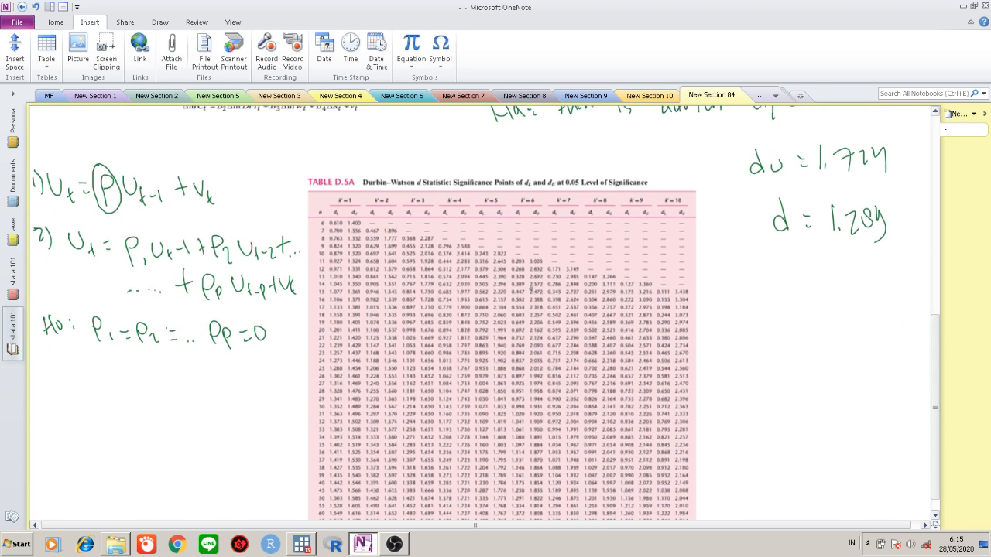
{"action": "mouse_move", "coordinate": [208, 172]}
{"action": "left_mouse_down"}
{"action": "mouse_move", "coordinate": [193, 173]}
{"action": "mouse_move", "coordinate": [194, 205]}
{"action": "mouse_move", "coordinate": [223, 185]}
{"action": "mouse_move", "coordinate": [203, 172]}
{"action": "left_mouse_up"}
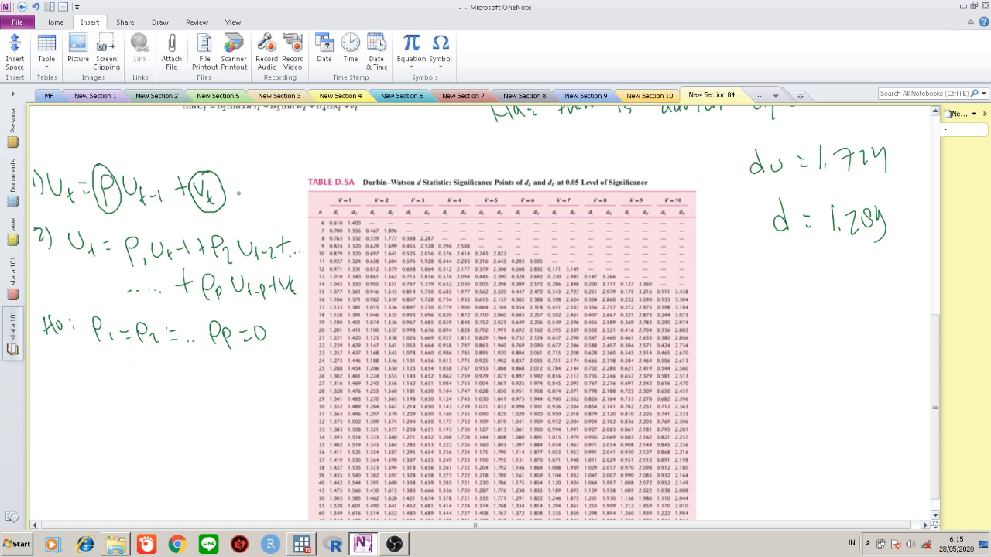
Draw a curved line from the circled vt over the table to its far side and handwrite vt = Ut - ρUt-1 there.
{"action": "mouse_move", "coordinate": [232, 196]}
{"action": "left_mouse_down"}
{"action": "mouse_move", "coordinate": [308, 153]}
{"action": "mouse_move", "coordinate": [416, 146]}
{"action": "mouse_move", "coordinate": [593, 150]}
{"action": "mouse_move", "coordinate": [704, 173]}
{"action": "mouse_move", "coordinate": [729, 259]}
{"action": "mouse_move", "coordinate": [710, 315]}
{"action": "mouse_move", "coordinate": [732, 313]}
{"action": "mouse_move", "coordinate": [726, 330]}
{"action": "mouse_move", "coordinate": [763, 309]}
{"action": "mouse_move", "coordinate": [767, 331]}
{"action": "mouse_move", "coordinate": [772, 322]}
{"action": "left_mouse_up"}
{"action": "left_click_drag", "start_coordinate": [783, 321], "coordinate": [793, 320]}
{"action": "mouse_move", "coordinate": [783, 325]}
{"action": "left_mouse_down"}
{"action": "mouse_move", "coordinate": [832, 310]}
{"action": "mouse_move", "coordinate": [836, 331]}
{"action": "left_mouse_up"}
{"action": "mouse_move", "coordinate": [831, 325]}
{"action": "left_mouse_down"}
{"action": "mouse_move", "coordinate": [890, 323]}
{"action": "mouse_move", "coordinate": [898, 308]}
{"action": "left_mouse_up"}
{"action": "mouse_move", "coordinate": [899, 310]}
{"action": "left_mouse_down"}
{"action": "mouse_move", "coordinate": [900, 325]}
{"action": "mouse_move", "coordinate": [905, 319]}
{"action": "left_mouse_up"}
{"action": "left_click_drag", "start_coordinate": [908, 309], "coordinate": [909, 326]}
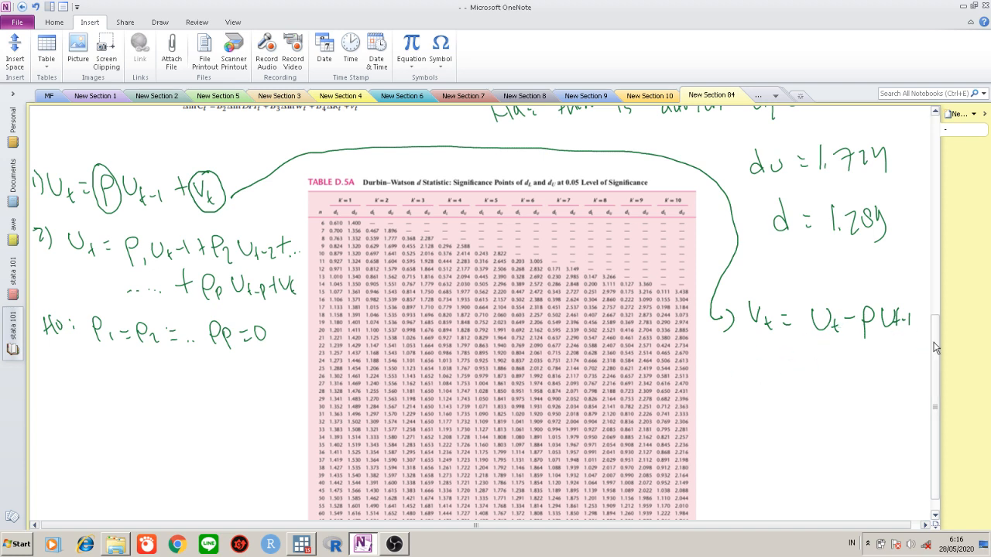
Handwrite "1) first difference" below the vt = Ut - ρUt-1 equation.
{"action": "scroll", "coordinate": [935, 401], "scroll_direction": "down", "scroll_amount": 1}
{"action": "scroll", "coordinate": [939, 336], "scroll_direction": "up", "scroll_amount": 5}
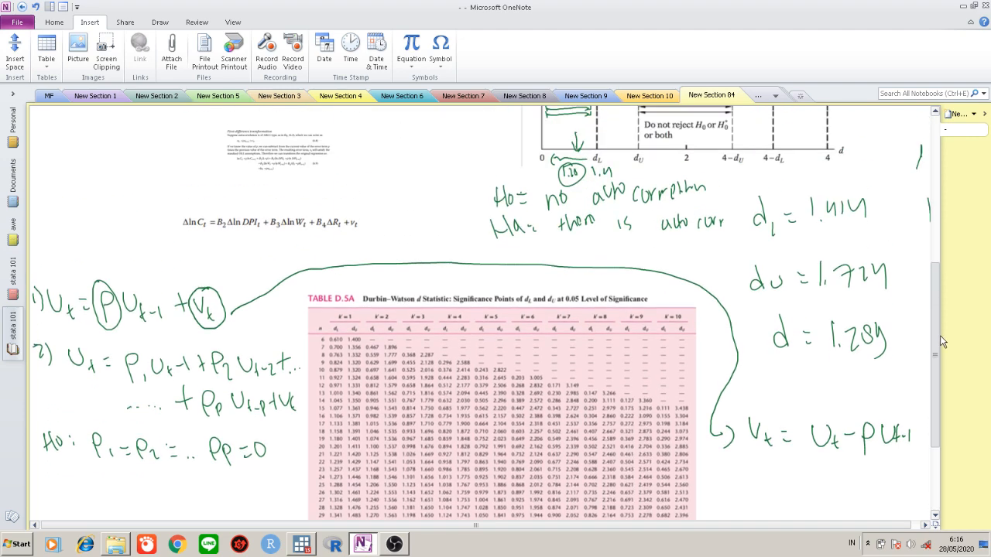
{"action": "scroll", "coordinate": [946, 342], "scroll_direction": "down", "scroll_amount": 5}
{"action": "left_click_drag", "start_coordinate": [704, 348], "coordinate": [707, 368]}
{"action": "left_click_drag", "start_coordinate": [715, 337], "coordinate": [720, 377]}
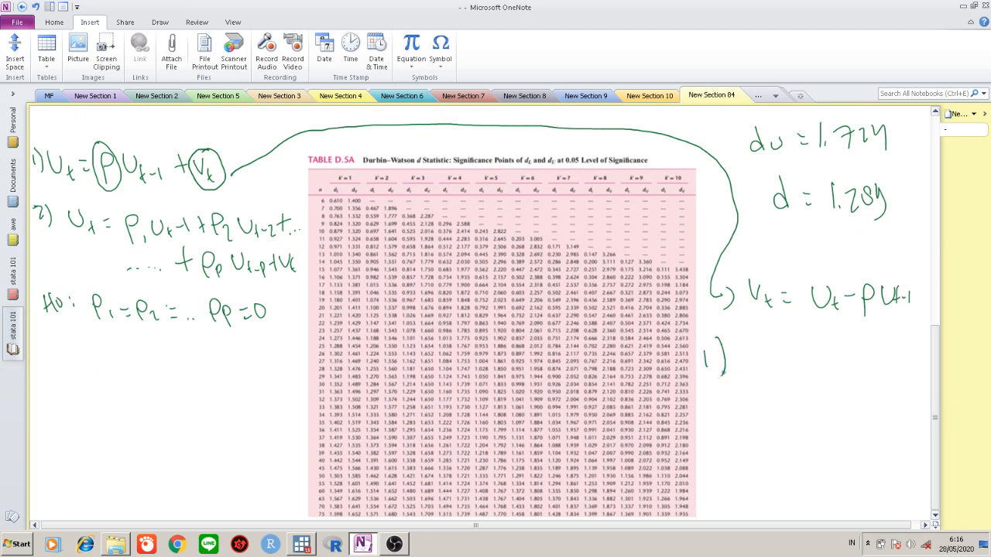
{"action": "mouse_move", "coordinate": [759, 346]}
{"action": "left_mouse_down"}
{"action": "mouse_move", "coordinate": [745, 352]}
{"action": "mouse_move", "coordinate": [742, 381]}
{"action": "left_mouse_up"}
{"action": "left_click_drag", "start_coordinate": [738, 364], "coordinate": [759, 370]}
{"action": "mouse_move", "coordinate": [763, 368]}
{"action": "left_mouse_down"}
{"action": "mouse_move", "coordinate": [769, 358]}
{"action": "mouse_move", "coordinate": [785, 378]}
{"action": "left_mouse_up"}
{"action": "left_click_drag", "start_coordinate": [777, 359], "coordinate": [790, 358]}
{"action": "left_click_drag", "start_coordinate": [811, 345], "coordinate": [814, 369]}
{"action": "mouse_move", "coordinate": [820, 354]}
{"action": "left_mouse_down"}
{"action": "mouse_move", "coordinate": [827, 380]}
{"action": "mouse_move", "coordinate": [837, 377]}
{"action": "left_mouse_up"}
{"action": "left_click_drag", "start_coordinate": [836, 360], "coordinate": [856, 364]}
{"action": "left_click_drag", "start_coordinate": [856, 357], "coordinate": [867, 363]}
{"action": "left_click_drag", "start_coordinate": [869, 363], "coordinate": [883, 364]}
{"action": "left_click_drag", "start_coordinate": [893, 354], "coordinate": [886, 364]}
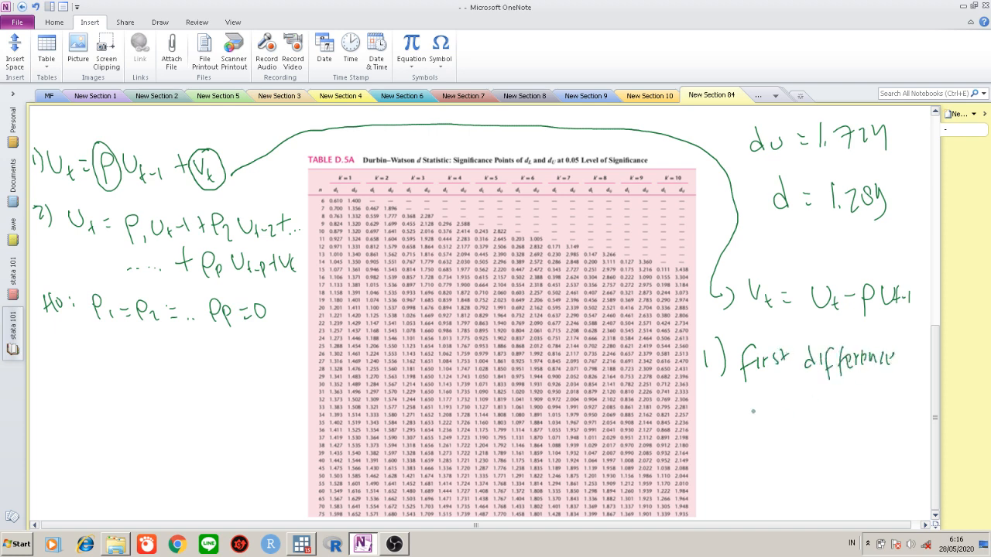
Handwrite "transformations" on the line below "first difference".
{"action": "left_click_drag", "start_coordinate": [749, 393], "coordinate": [751, 415]}
{"action": "left_click_drag", "start_coordinate": [745, 399], "coordinate": [780, 396]}
{"action": "mouse_move", "coordinate": [781, 402]}
{"action": "left_mouse_down"}
{"action": "mouse_move", "coordinate": [791, 396]}
{"action": "mouse_move", "coordinate": [788, 410]}
{"action": "left_mouse_up"}
{"action": "mouse_move", "coordinate": [802, 388]}
{"action": "left_mouse_down"}
{"action": "mouse_move", "coordinate": [794, 418]}
{"action": "mouse_move", "coordinate": [808, 404]}
{"action": "left_mouse_up"}
{"action": "mouse_move", "coordinate": [811, 401]}
{"action": "left_mouse_down"}
{"action": "mouse_move", "coordinate": [812, 410]}
{"action": "mouse_move", "coordinate": [836, 399]}
{"action": "mouse_move", "coordinate": [850, 408]}
{"action": "left_mouse_up"}
{"action": "left_click_drag", "start_coordinate": [847, 398], "coordinate": [868, 404]}
{"action": "left_click_drag", "start_coordinate": [867, 399], "coordinate": [879, 409]}
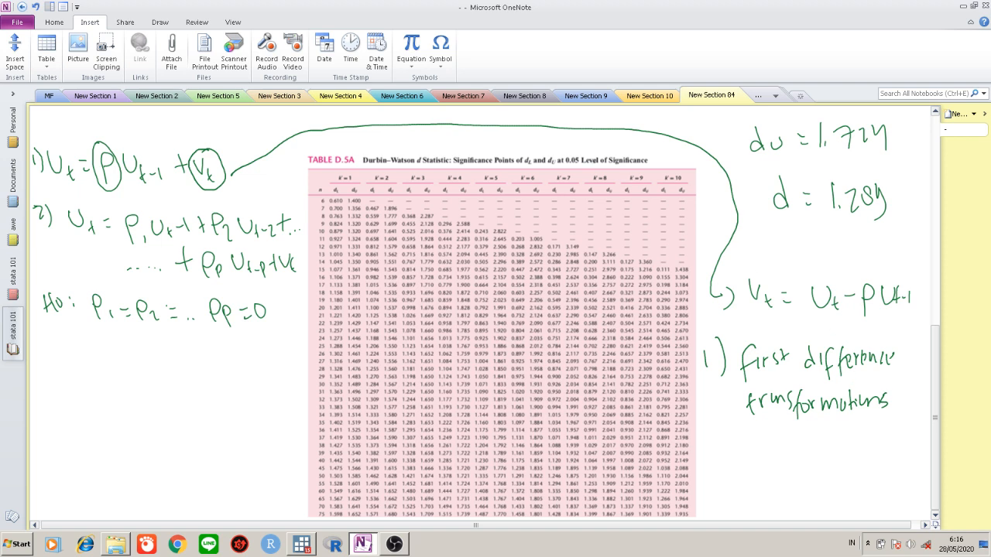
Undo the last handwritten stroke, the s ending "transformations", and underline Ut - ρUt-1 in the handwritten vt equation.
{"action": "left_click", "coordinate": [34, 6]}
{"action": "left_click_drag", "start_coordinate": [807, 322], "coordinate": [918, 321]}
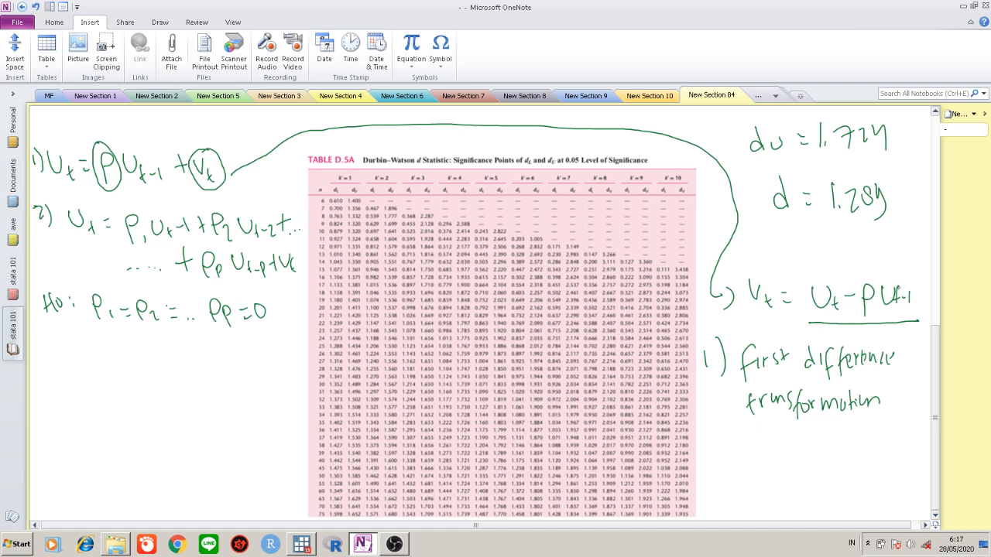
Select the small First-difference transformation picture beneath the boxed ln Ct regression equation in the OneNote notes.
{"action": "left_click", "coordinate": [301, 544]}
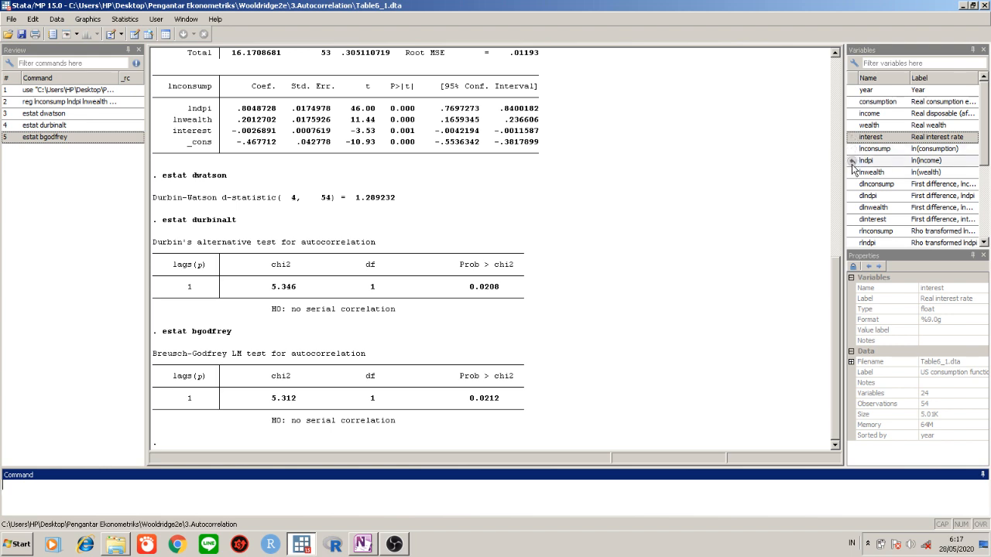
{"action": "left_click", "coordinate": [374, 545]}
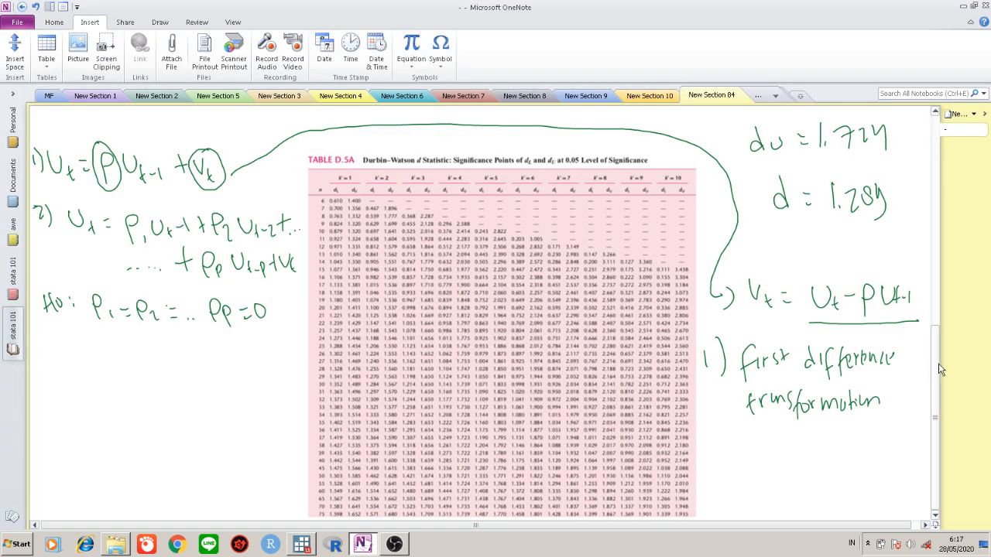
{"action": "left_click_drag", "start_coordinate": [936, 363], "coordinate": [944, 210]}
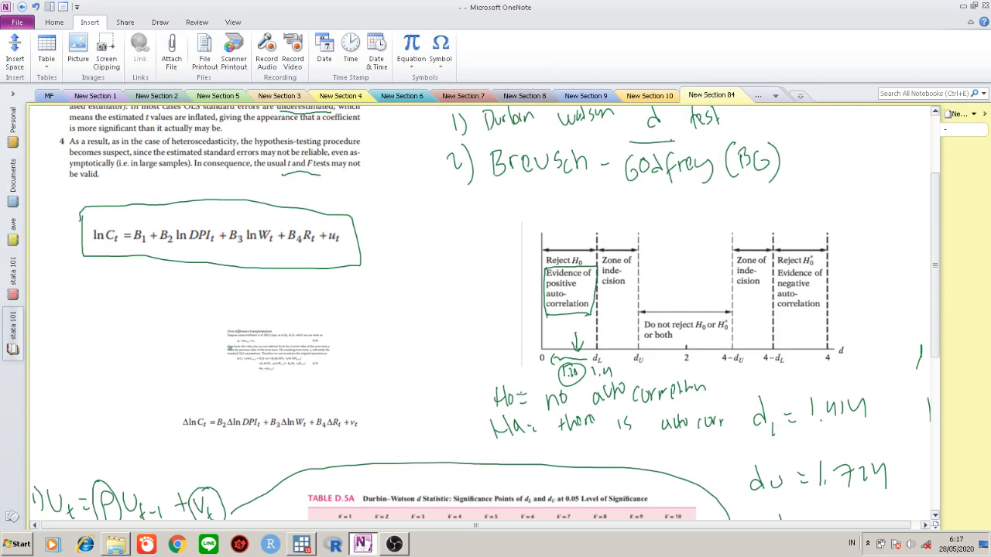
{"action": "left_click", "coordinate": [329, 335]}
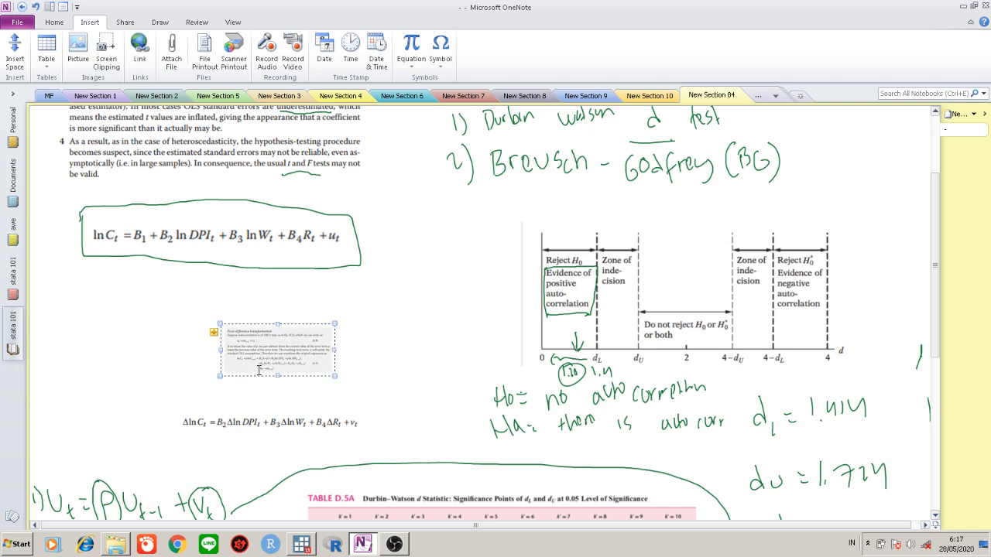
{"action": "left_click_drag", "start_coordinate": [332, 329], "coordinate": [514, 263]}
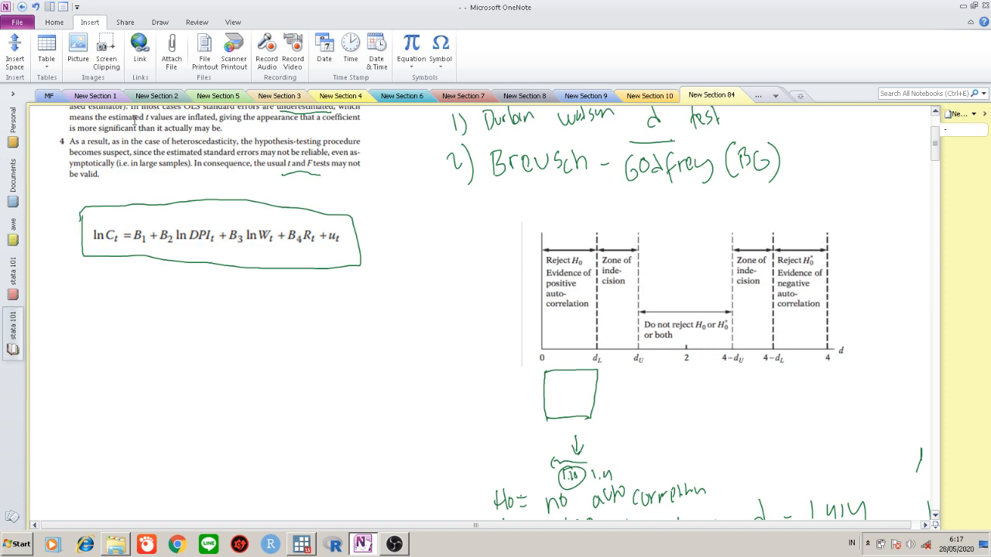
{"action": "left_click", "coordinate": [34, 6]}
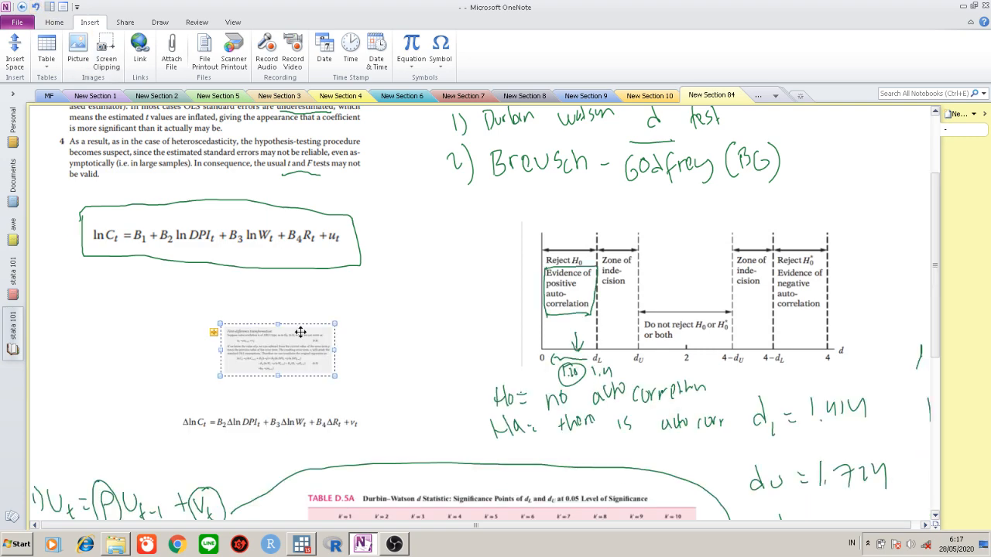
{"action": "left_click_drag", "start_coordinate": [334, 324], "coordinate": [514, 294]}
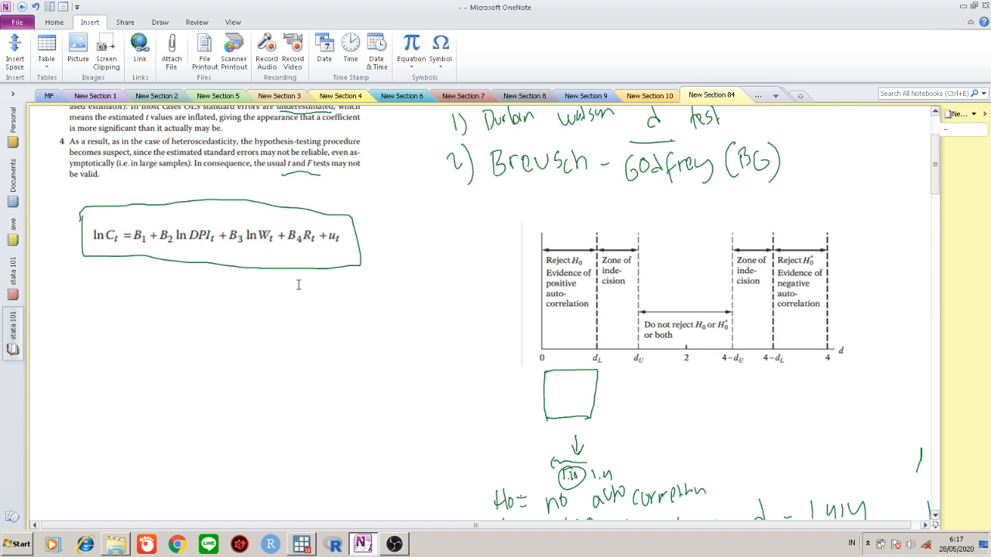
{"action": "left_click", "coordinate": [35, 7]}
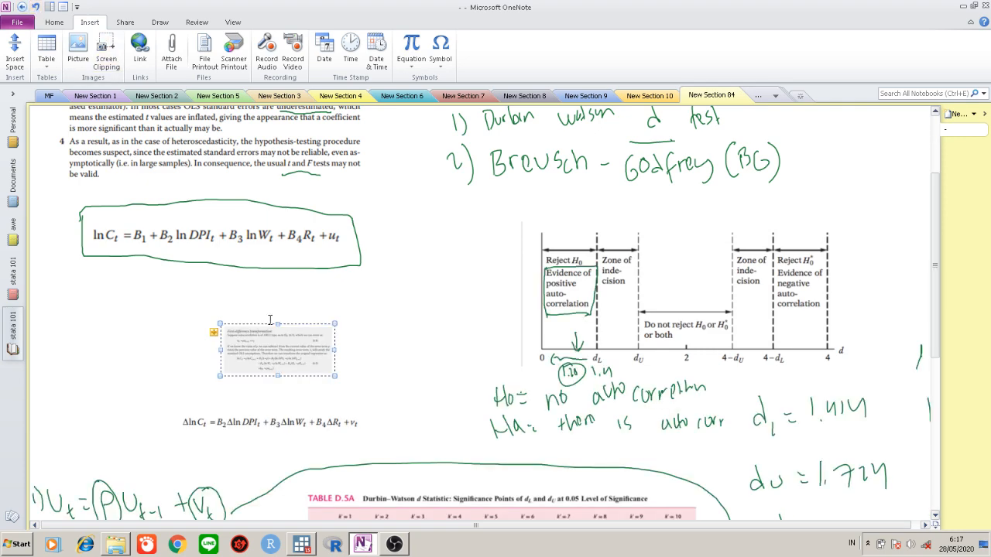
Move the First-difference transformation picture directly beneath the boxed regression equation and enlarge it to a readable size.
{"action": "left_click_drag", "start_coordinate": [217, 331], "coordinate": [95, 282]}
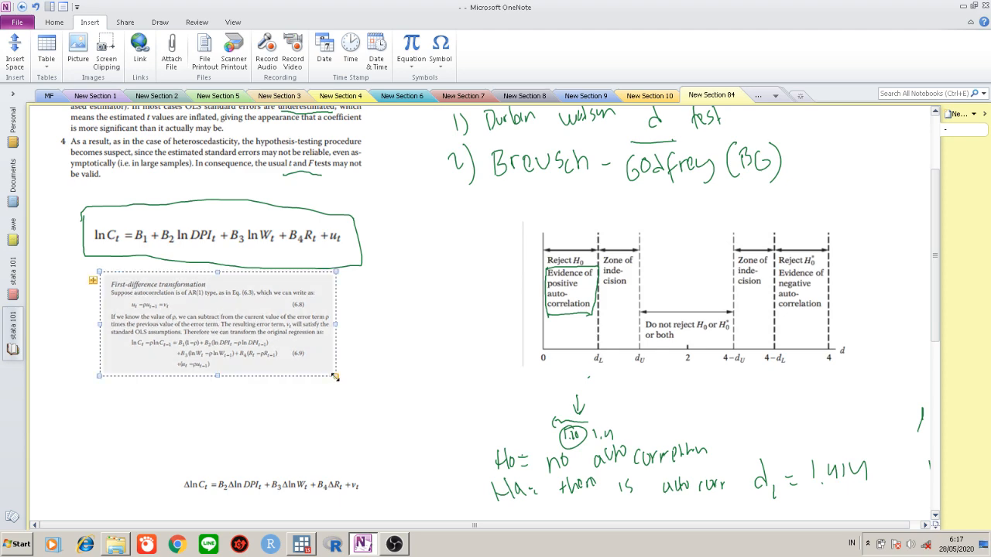
{"action": "left_click_drag", "start_coordinate": [336, 376], "coordinate": [434, 418]}
{"action": "left_click", "coordinate": [267, 452]}
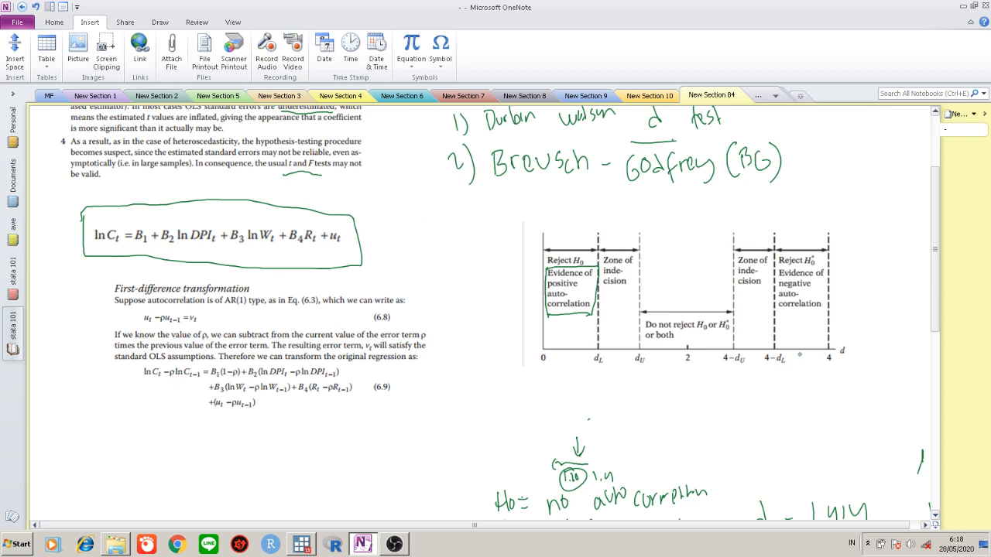
Circle vt in equation 6.8 and (ut - ρut-1) in equation 6.9, linking the two with a curved arrow.
{"action": "left_click_drag", "start_coordinate": [936, 240], "coordinate": [937, 385]}
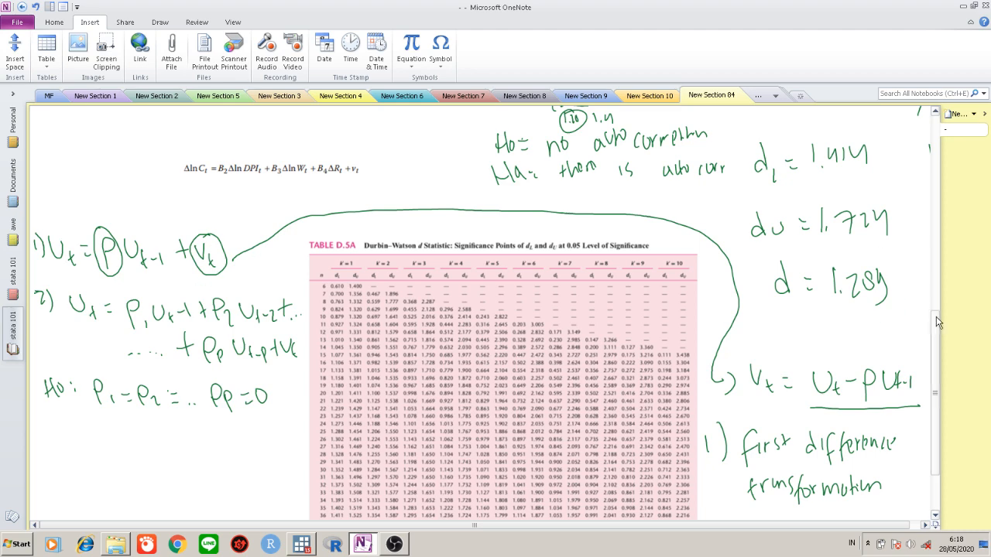
{"action": "left_click_drag", "start_coordinate": [933, 325], "coordinate": [931, 179]}
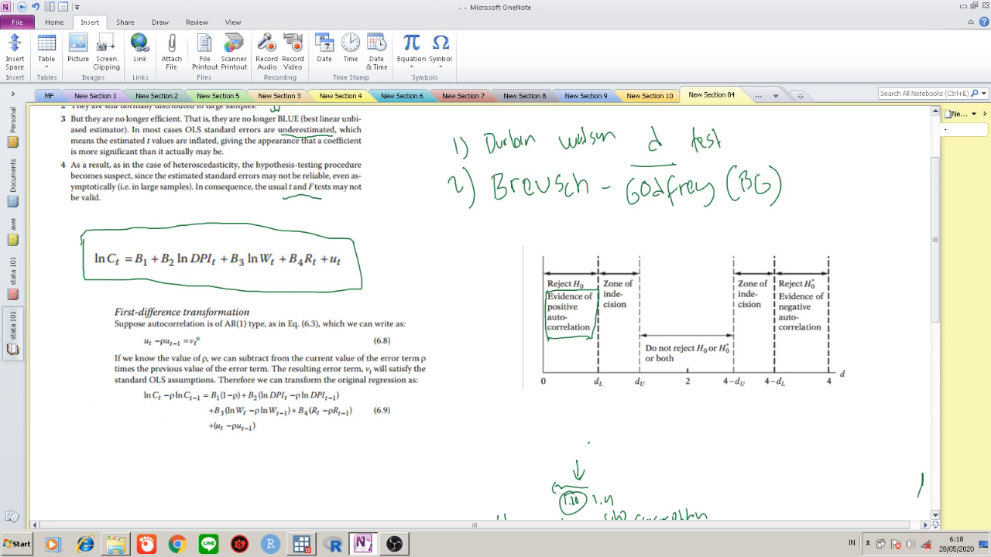
{"action": "mouse_move", "coordinate": [202, 337]}
{"action": "left_mouse_down"}
{"action": "mouse_move", "coordinate": [192, 330]}
{"action": "mouse_move", "coordinate": [185, 344]}
{"action": "mouse_move", "coordinate": [199, 329]}
{"action": "left_mouse_up"}
{"action": "mouse_move", "coordinate": [213, 438]}
{"action": "left_mouse_down"}
{"action": "mouse_move", "coordinate": [263, 432]}
{"action": "mouse_move", "coordinate": [211, 419]}
{"action": "mouse_move", "coordinate": [219, 445]}
{"action": "left_mouse_up"}
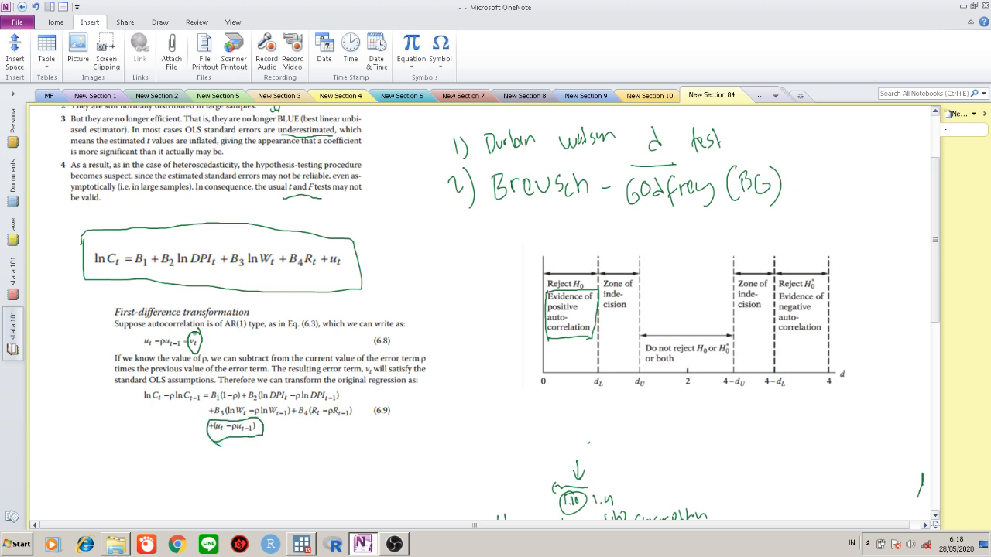
{"action": "mouse_move", "coordinate": [200, 338]}
{"action": "left_mouse_down"}
{"action": "mouse_move", "coordinate": [385, 326]}
{"action": "mouse_move", "coordinate": [453, 365]}
{"action": "mouse_move", "coordinate": [353, 444]}
{"action": "mouse_move", "coordinate": [271, 439]}
{"action": "mouse_move", "coordinate": [281, 432]}
{"action": "left_mouse_up"}
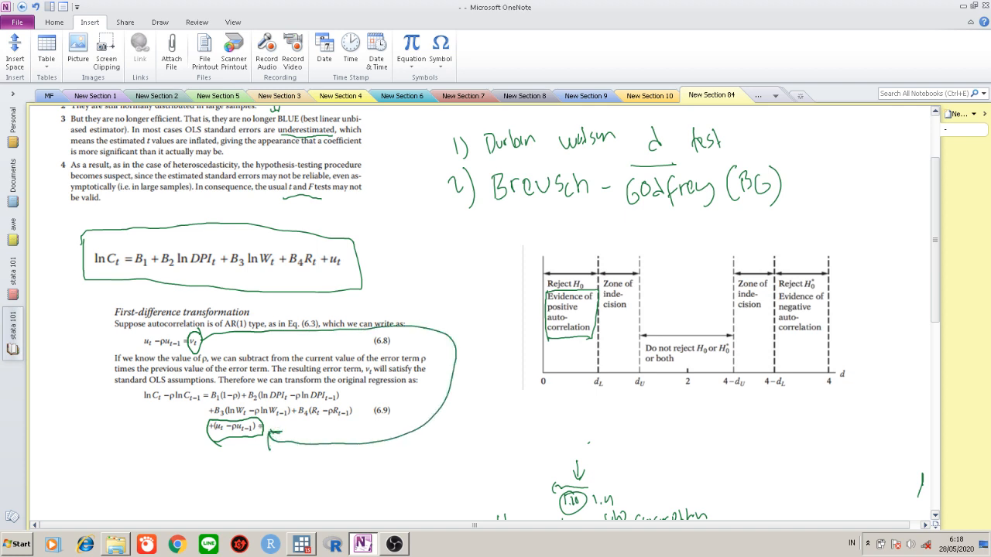
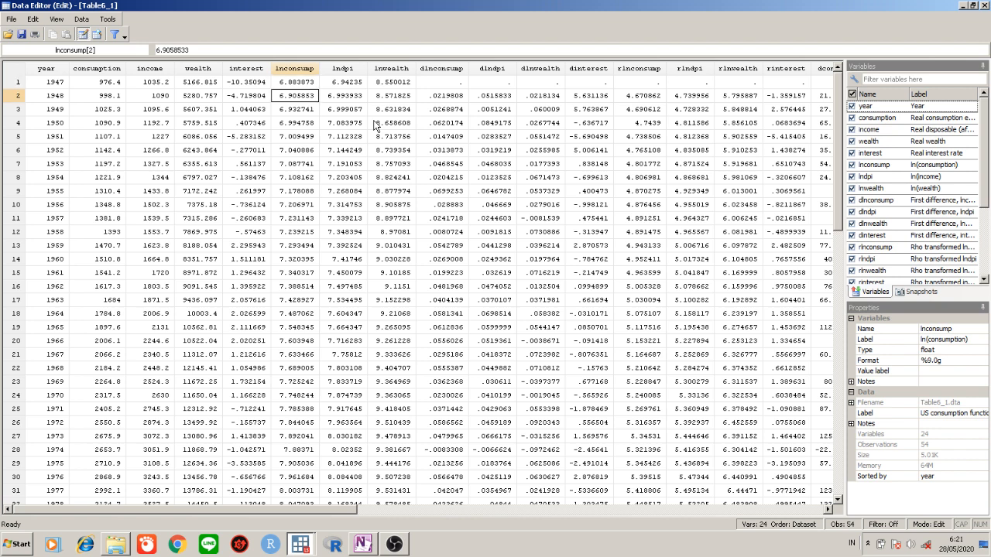
In Stata's data editor, examine the first two lnconsump values and the 1948 entry of dlnconsump.
{"action": "key", "text": "Down"}
{"action": "key", "text": "Up"}
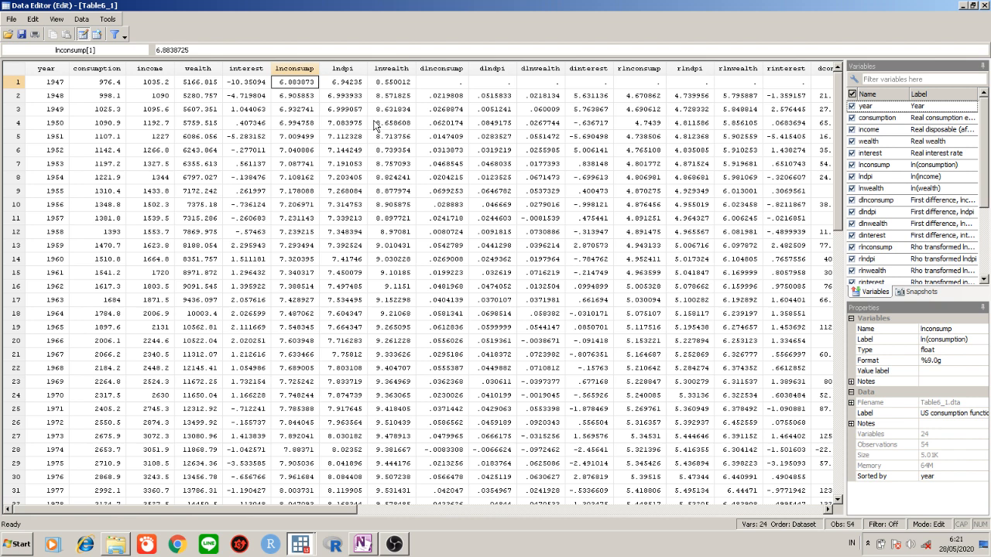
{"action": "key", "text": "Right"}
{"action": "key", "text": "Right"}
{"action": "key", "text": "Right"}
{"action": "key", "text": "Down"}
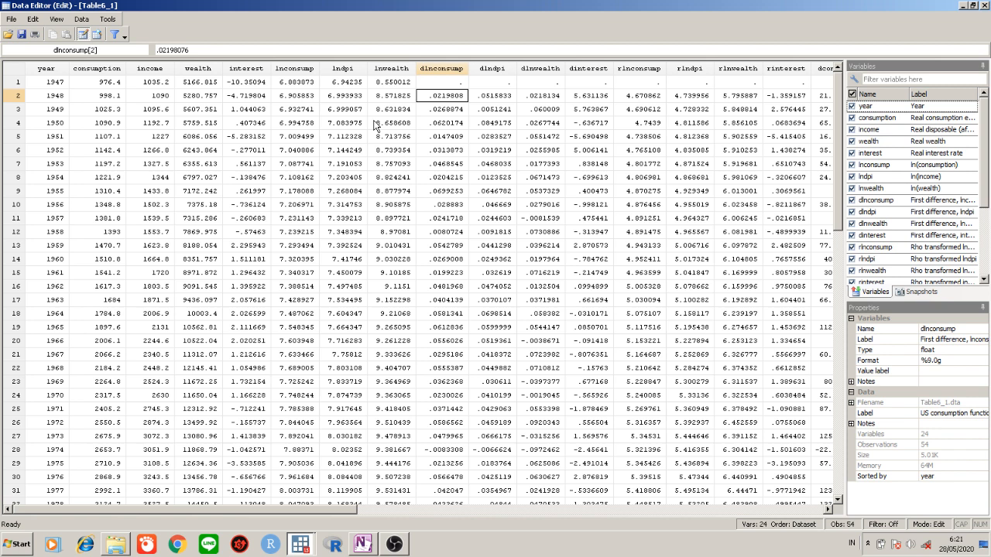
Examine the 1947 and 1948 entries across the original, first-differenced and rho-transformed variables, and leave the data editor.
{"action": "key", "text": "Right"}
{"action": "key", "text": "Right"}
{"action": "key", "text": "Right"}
{"action": "key", "text": "Right"}
{"action": "key", "text": "Right"}
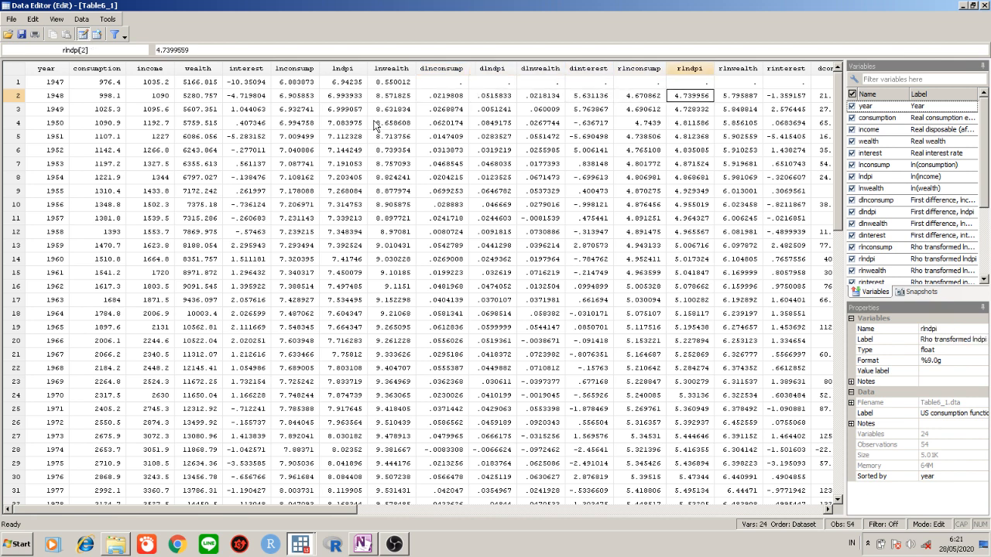
{"action": "key", "text": "Left"}
{"action": "key", "text": "Left"}
{"action": "key", "text": "Left"}
{"action": "key", "text": "Left"}
{"action": "key", "text": "Left"}
{"action": "key", "text": "Up"}
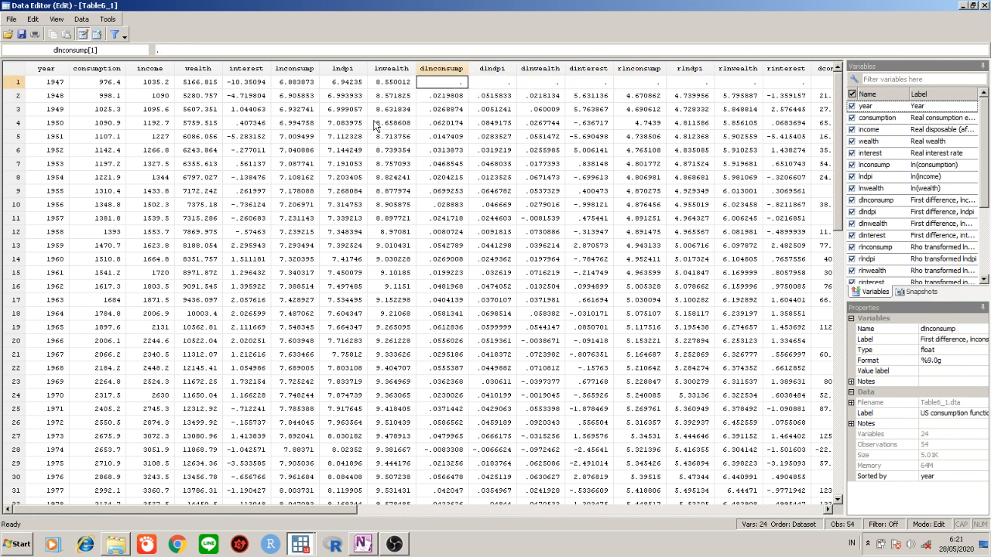
{"action": "key", "text": "Right"}
{"action": "key", "text": "Right"}
{"action": "key", "text": "Right"}
{"action": "key", "text": "Right"}
{"action": "key", "text": "Right"}
{"action": "key", "text": "Right"}
{"action": "key", "text": "Right"}
{"action": "key", "text": "Right"}
{"action": "key", "text": "Left"}
{"action": "key", "text": "Left"}
{"action": "key", "text": "Left"}
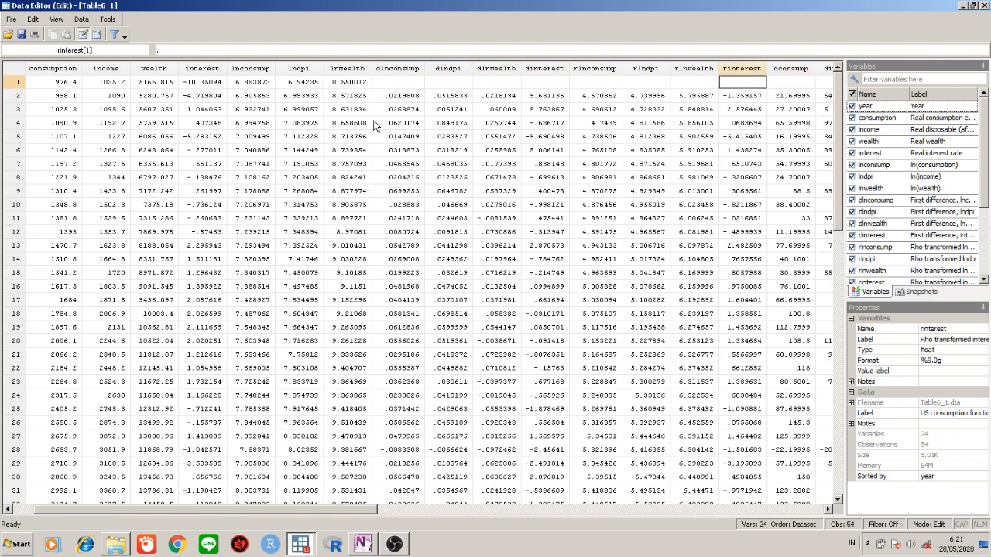
{"action": "key", "text": "Left"}
{"action": "key", "text": "Left"}
{"action": "key", "text": "Left"}
{"action": "key", "text": "Left"}
{"action": "key", "text": "Left"}
{"action": "key", "text": "Left"}
{"action": "key", "text": "Left"}
{"action": "key", "text": "Left"}
{"action": "key", "text": "Left"}
{"action": "key", "text": "Left"}
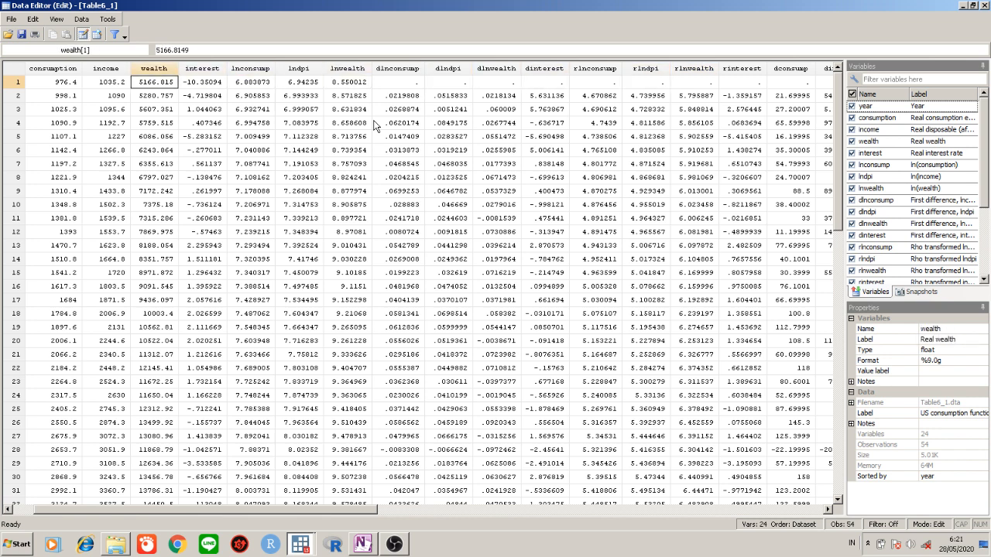
{"action": "key", "text": "Left"}
{"action": "key", "text": "Right"}
{"action": "key", "text": "Right"}
{"action": "key", "text": "Right"}
{"action": "key", "text": "Right"}
{"action": "key", "text": "Right"}
{"action": "key", "text": "Right"}
{"action": "key", "text": "Right"}
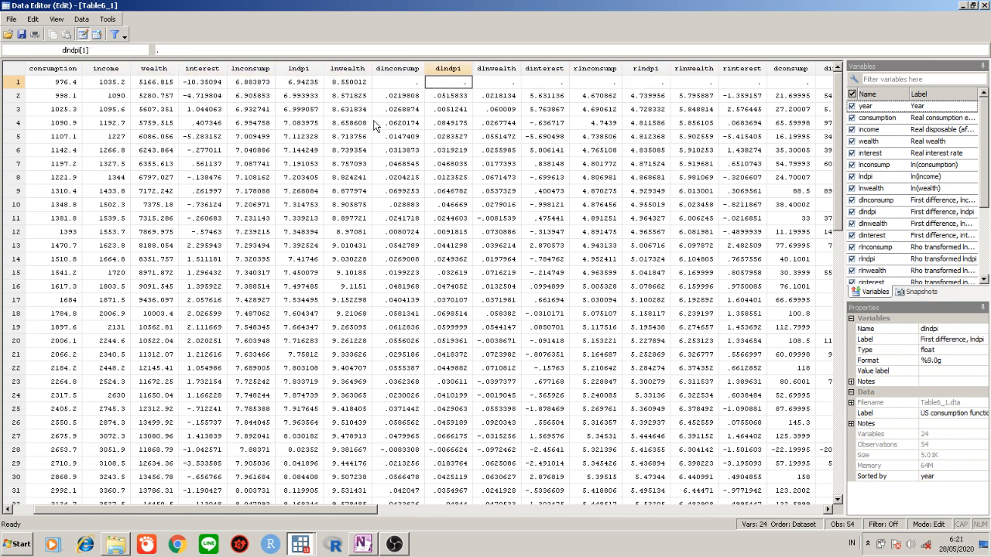
{"action": "key", "text": "Left"}
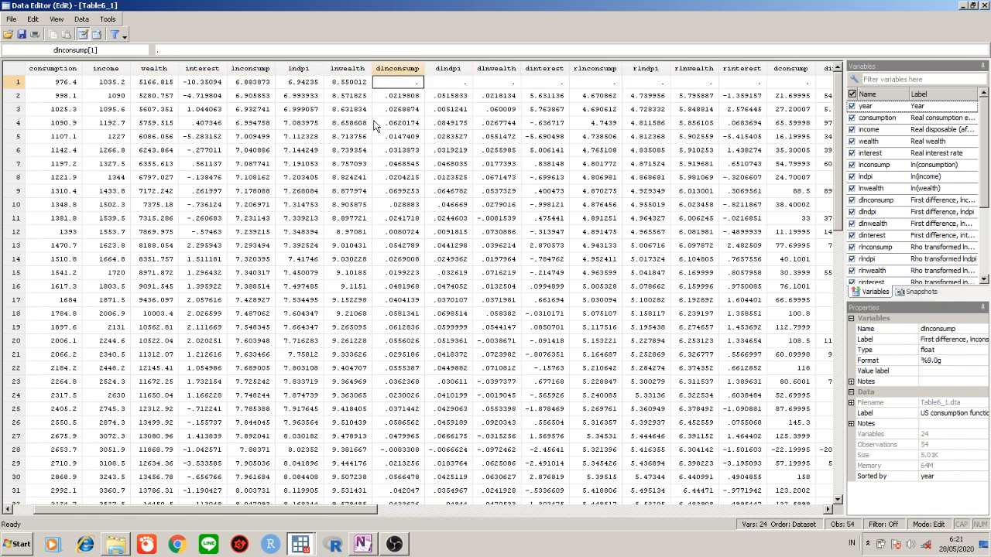
{"action": "left_click", "coordinate": [963, 7]}
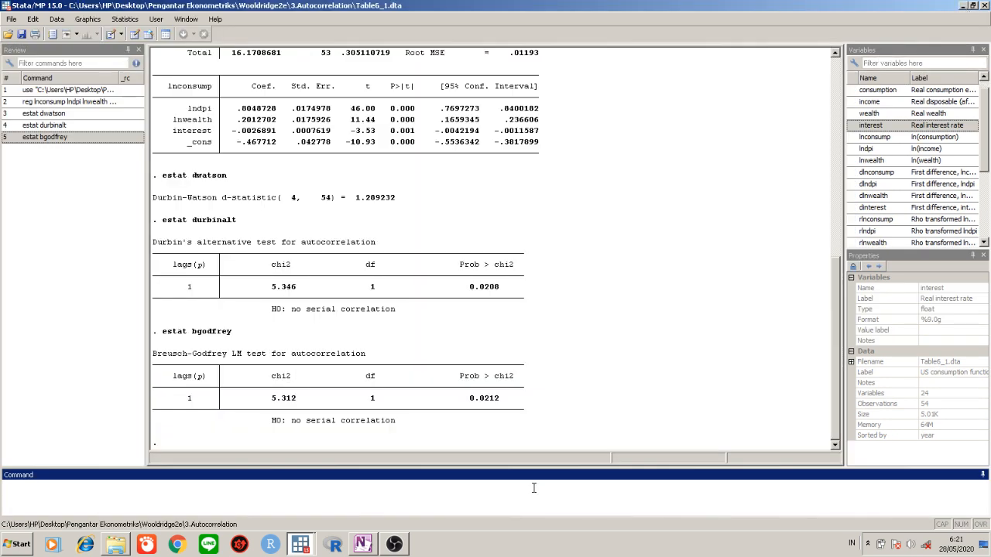
Regress dlnconsump on dlndpi, dlnwealth and dinterest with the reg command.
{"action": "type", "text": "reg"}
{"action": "left_click", "coordinate": [852, 174]}
{"action": "left_click", "coordinate": [852, 184]}
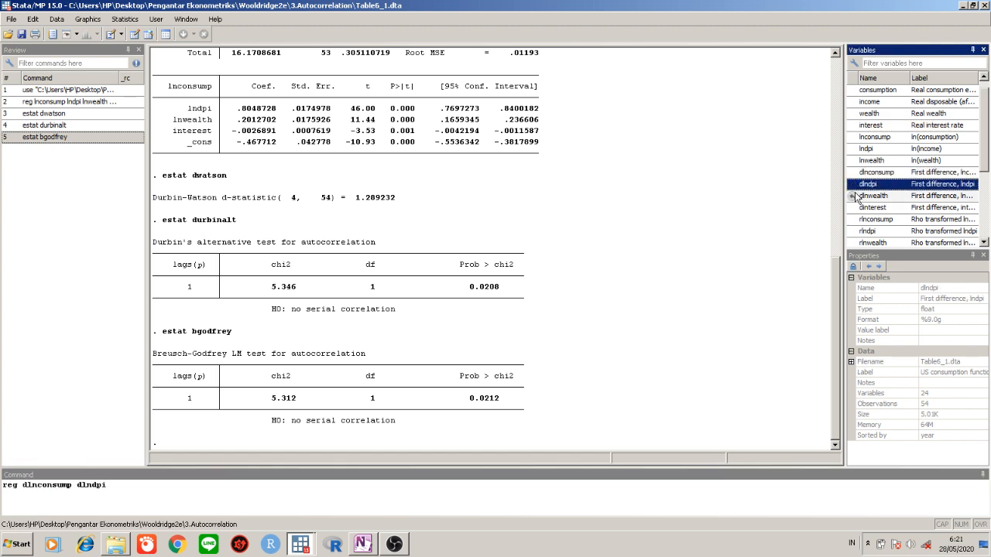
{"action": "left_click", "coordinate": [852, 196]}
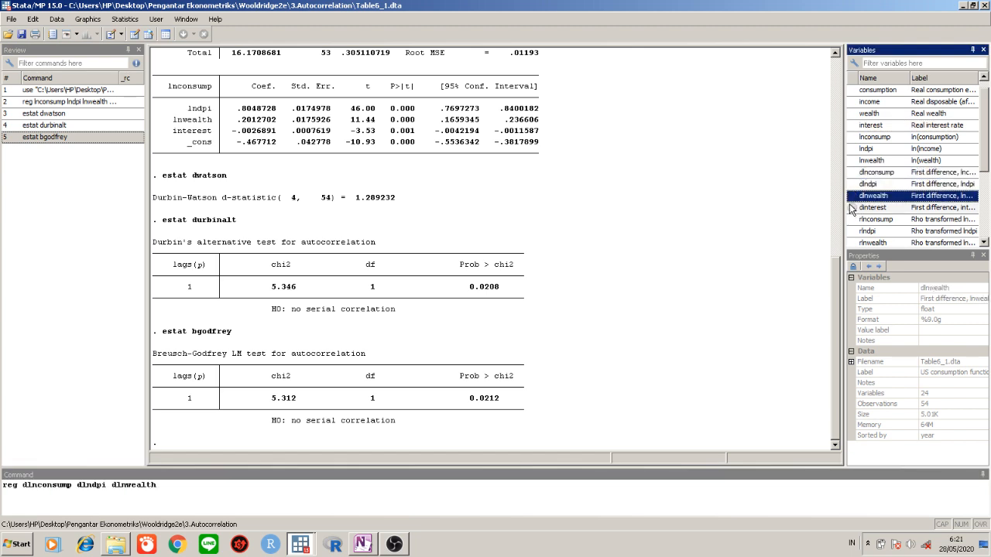
{"action": "left_click", "coordinate": [852, 207]}
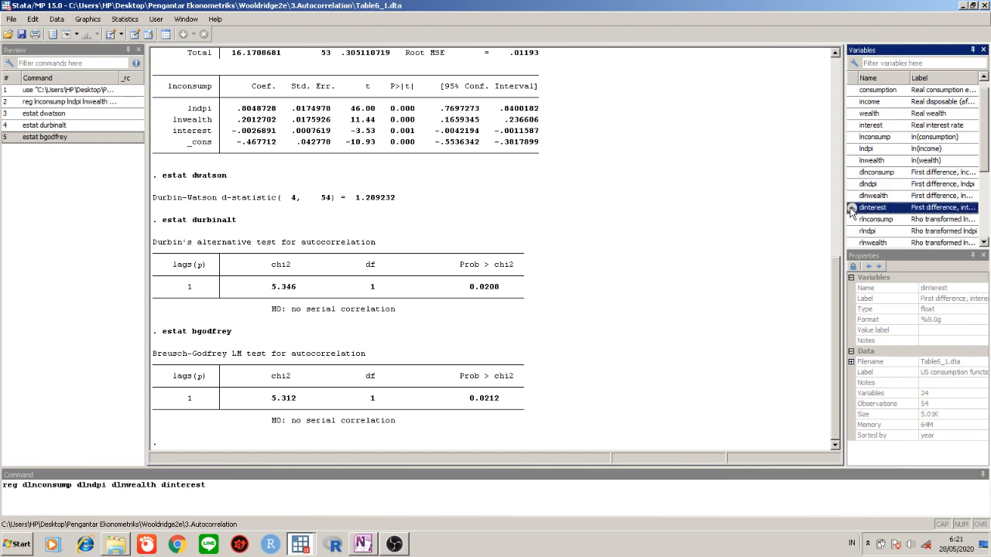
{"action": "left_click", "coordinate": [688, 502]}
{"action": "key", "text": "Return"}
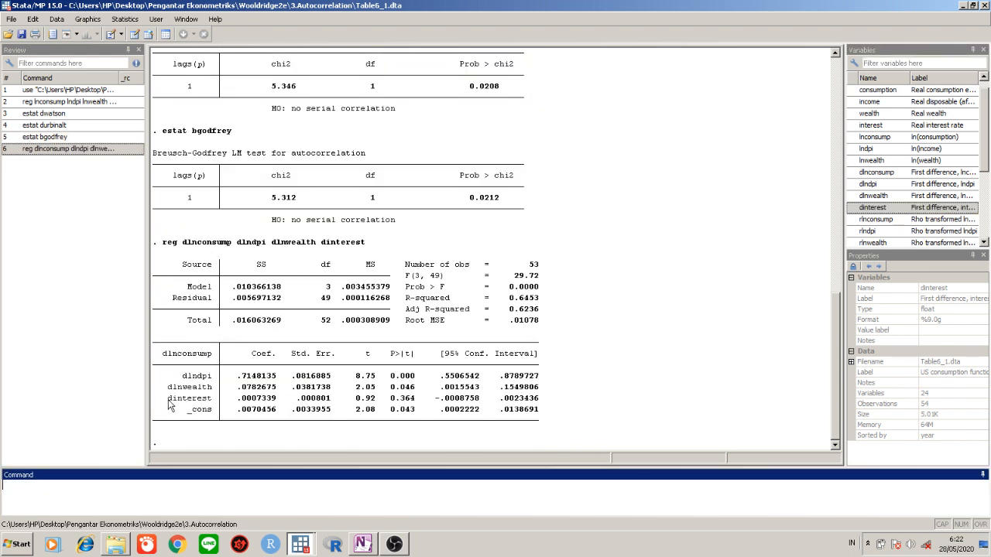
Highlight the dinterest row in the regression output and review the autocorrelation tests listed in the OneNote notes.
{"action": "left_click_drag", "start_coordinate": [170, 399], "coordinate": [562, 400]}
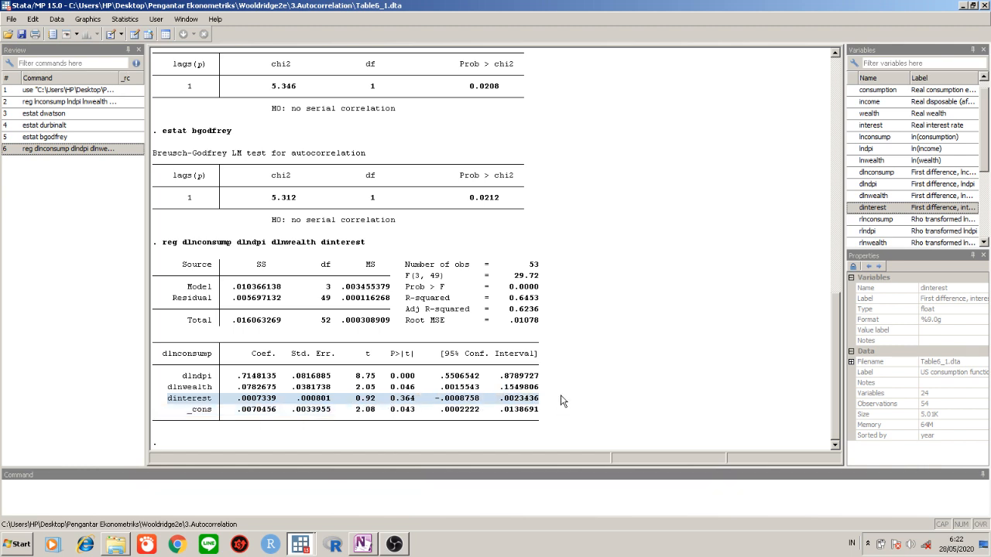
{"action": "left_click", "coordinate": [369, 543]}
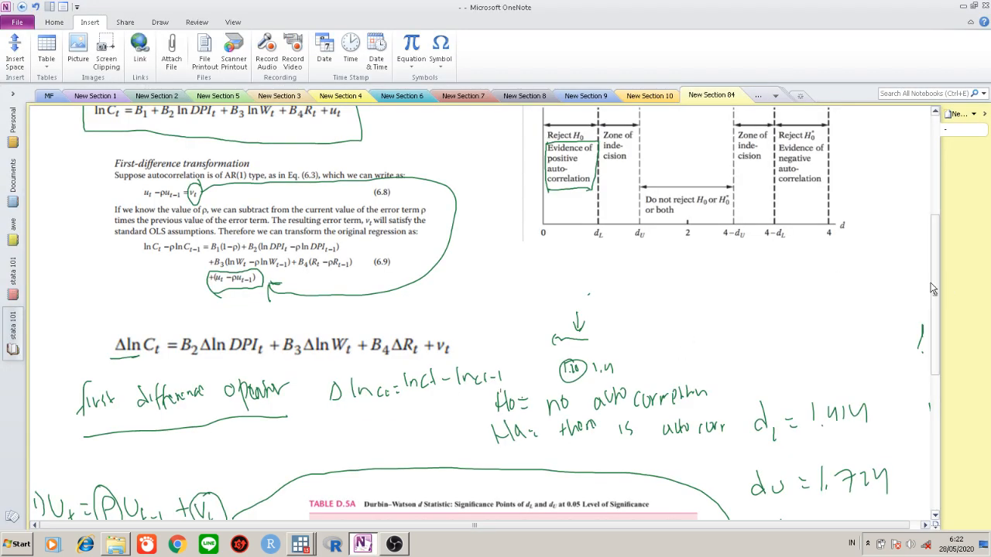
{"action": "left_click_drag", "start_coordinate": [932, 283], "coordinate": [936, 103]}
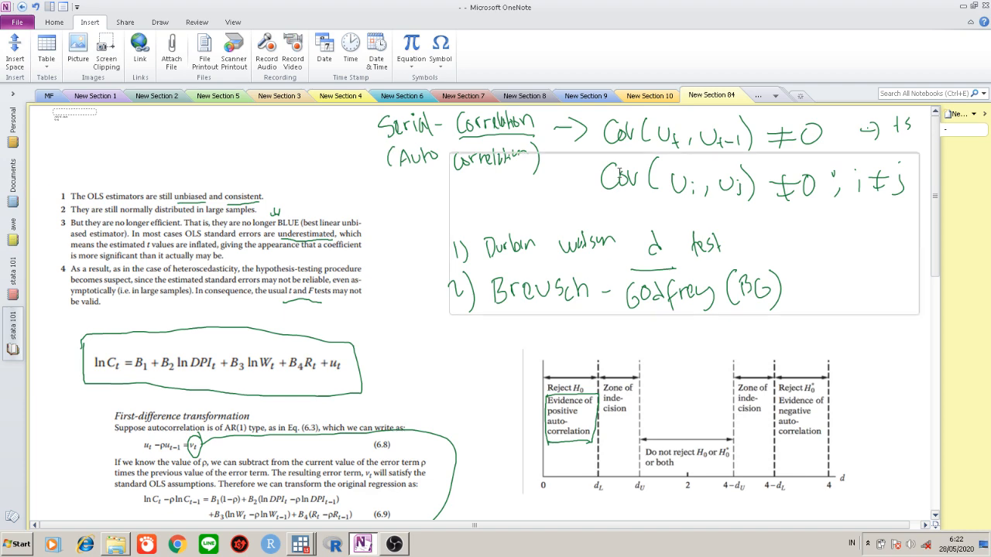
{"action": "left_click", "coordinate": [962, 6]}
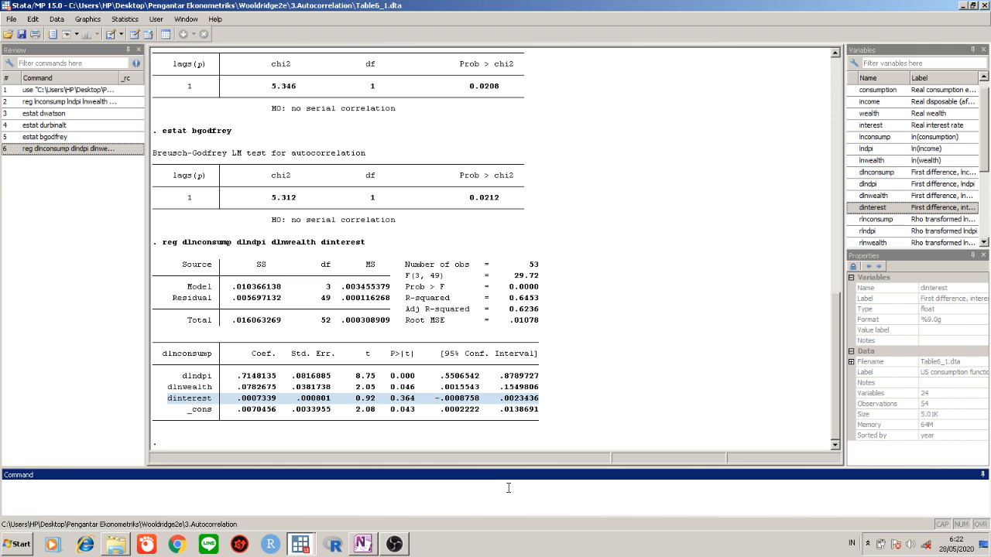
Run Durbin's alternative test in Stata with estat durbinalt and highlight its Prob > chi2 value.
{"action": "type", "text": "estat durbinalt"}
{"action": "key", "text": "Return"}
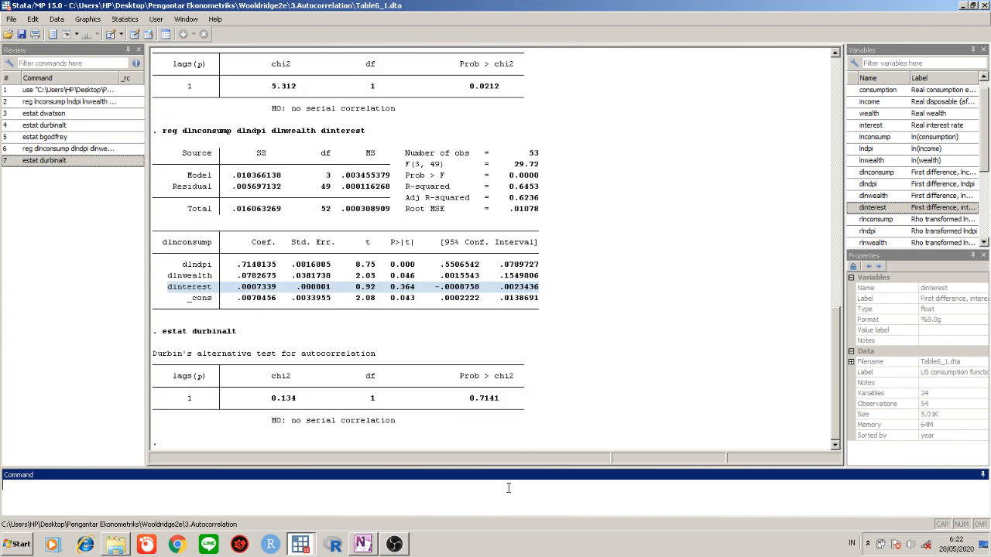
{"action": "left_click_drag", "start_coordinate": [466, 399], "coordinate": [504, 406]}
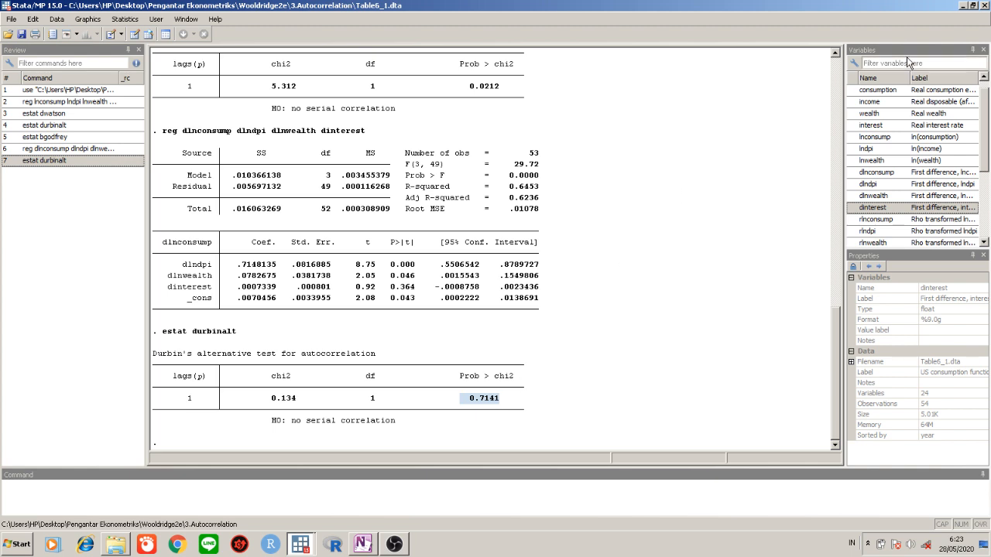
Switch to OneNote and handwrite "2) Generalized transform" beneath the first difference transformation note.
{"action": "left_click", "coordinate": [962, 6]}
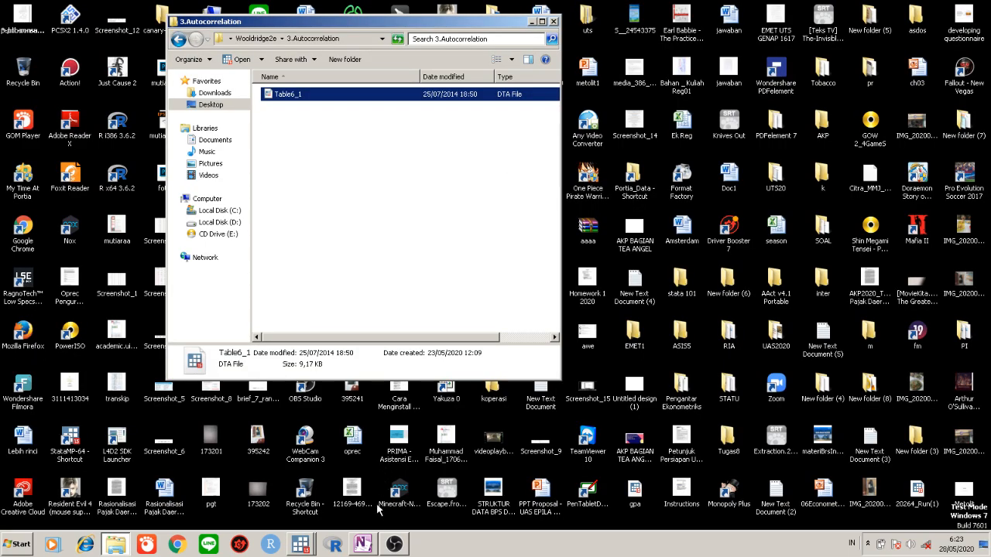
{"action": "left_click", "coordinate": [364, 544]}
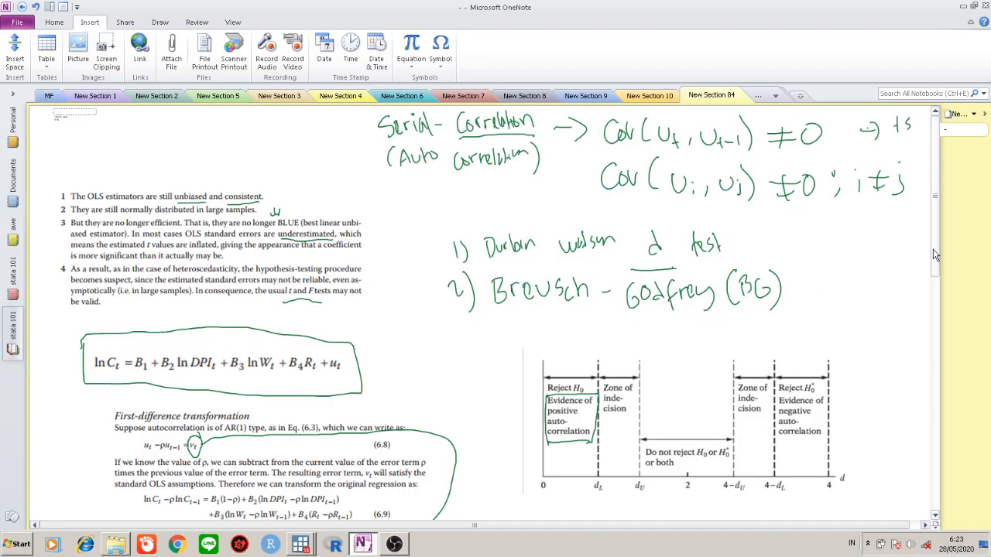
{"action": "left_click_drag", "start_coordinate": [937, 256], "coordinate": [936, 428]}
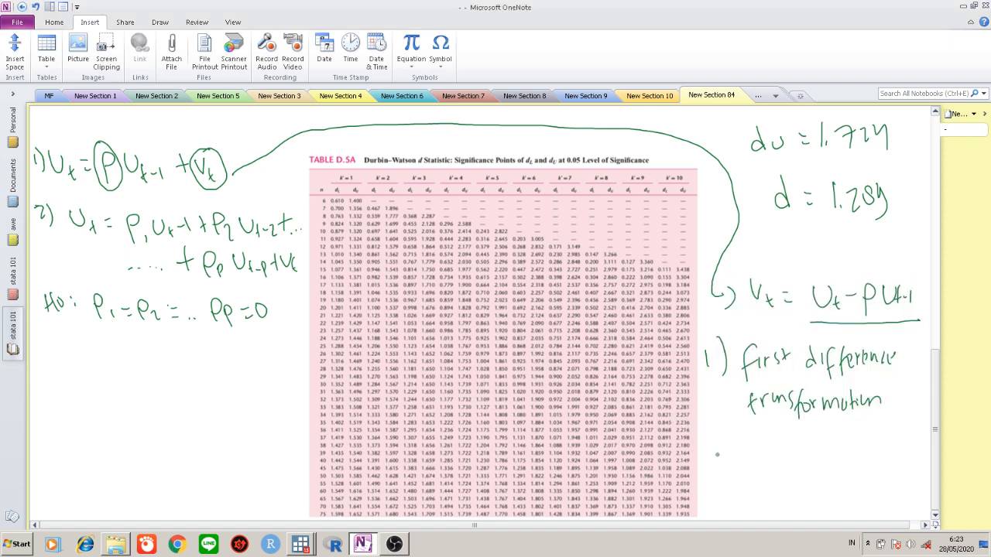
{"action": "mouse_move", "coordinate": [705, 447]}
{"action": "left_mouse_down"}
{"action": "mouse_move", "coordinate": [721, 469]}
{"action": "mouse_move", "coordinate": [745, 450]}
{"action": "mouse_move", "coordinate": [758, 465]}
{"action": "left_mouse_up"}
{"action": "mouse_move", "coordinate": [759, 464]}
{"action": "left_mouse_down"}
{"action": "mouse_move", "coordinate": [821, 438]}
{"action": "mouse_move", "coordinate": [820, 456]}
{"action": "mouse_move", "coordinate": [843, 464]}
{"action": "mouse_move", "coordinate": [874, 452]}
{"action": "mouse_move", "coordinate": [882, 464]}
{"action": "mouse_move", "coordinate": [898, 451]}
{"action": "mouse_move", "coordinate": [924, 459]}
{"action": "left_mouse_up"}
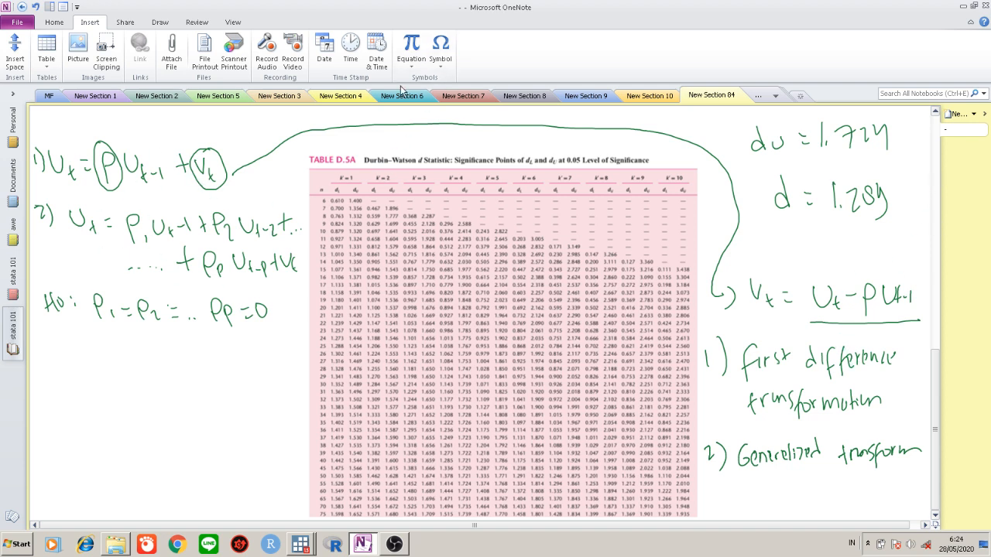
Handwrite the formula ρ ≈ 1 − d/2 below the H0 note beside the Durbin-Watson table and circle d.
{"action": "left_click_drag", "start_coordinate": [940, 383], "coordinate": [938, 246]}
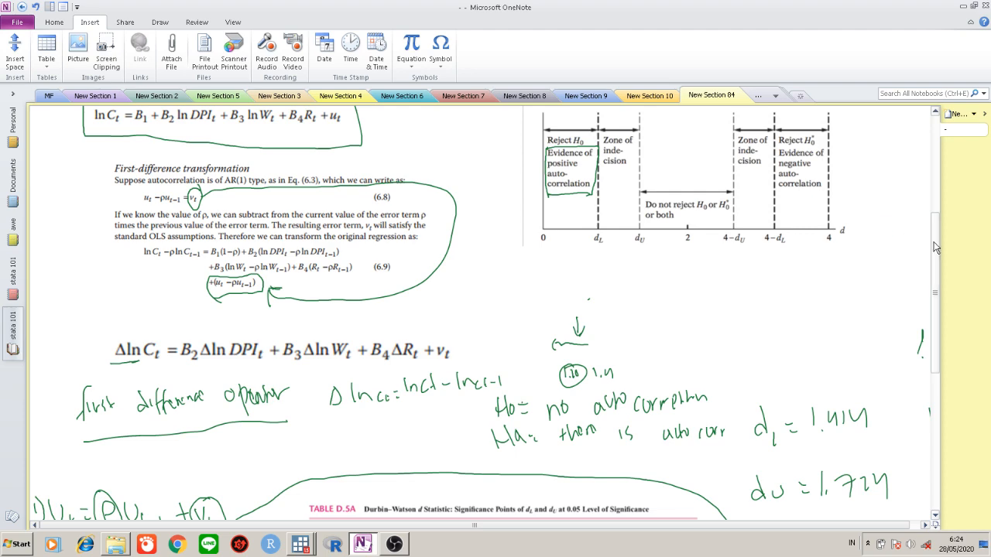
{"action": "left_click_drag", "start_coordinate": [938, 245], "coordinate": [938, 387]}
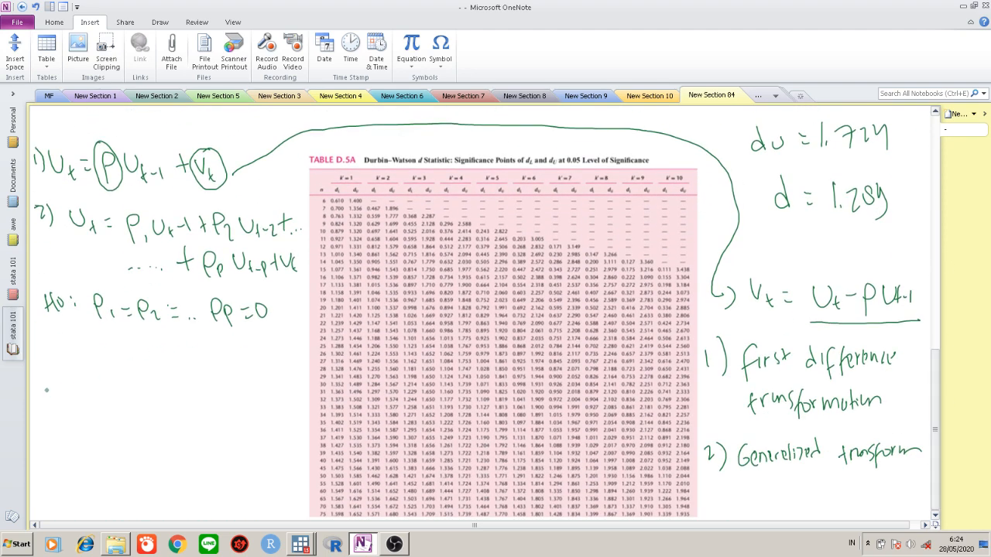
{"action": "mouse_move", "coordinate": [44, 396]}
{"action": "left_mouse_down"}
{"action": "mouse_move", "coordinate": [44, 415]}
{"action": "mouse_move", "coordinate": [78, 390]}
{"action": "mouse_move", "coordinate": [90, 391]}
{"action": "mouse_move", "coordinate": [76, 403]}
{"action": "mouse_move", "coordinate": [120, 404]}
{"action": "mouse_move", "coordinate": [189, 380]}
{"action": "mouse_move", "coordinate": [192, 397]}
{"action": "left_mouse_up"}
{"action": "left_click_drag", "start_coordinate": [177, 416], "coordinate": [195, 421]}
{"action": "mouse_move", "coordinate": [180, 368]}
{"action": "left_mouse_down"}
{"action": "mouse_move", "coordinate": [163, 381]}
{"action": "mouse_move", "coordinate": [195, 376]}
{"action": "mouse_move", "coordinate": [172, 369]}
{"action": "left_mouse_up"}
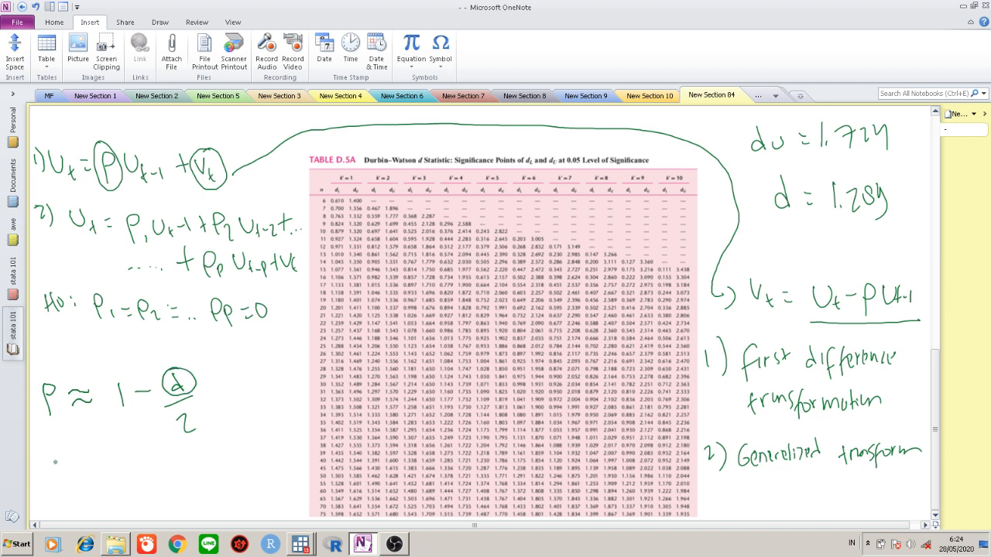
Handwrite ρ ≈ 1 − 1.29/2 below the formula, using Stata's Durbin-Watson d-statistic, and circle ρ.
{"action": "mouse_move", "coordinate": [51, 448]}
{"action": "left_mouse_down"}
{"action": "mouse_move", "coordinate": [52, 478]}
{"action": "mouse_move", "coordinate": [78, 453]}
{"action": "mouse_move", "coordinate": [93, 451]}
{"action": "mouse_move", "coordinate": [81, 468]}
{"action": "mouse_move", "coordinate": [90, 464]}
{"action": "left_mouse_up"}
{"action": "left_click", "coordinate": [302, 544]}
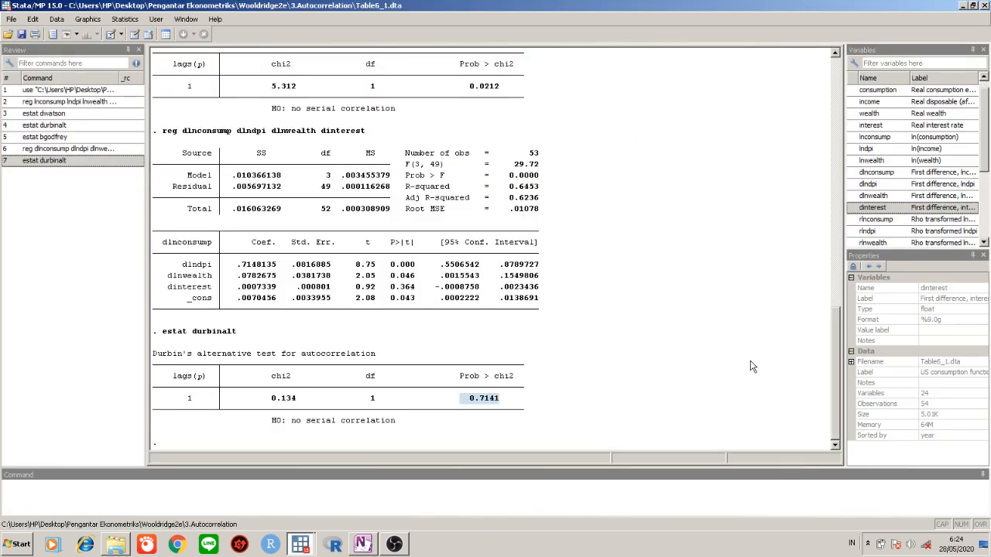
{"action": "left_click_drag", "start_coordinate": [834, 359], "coordinate": [826, 267]}
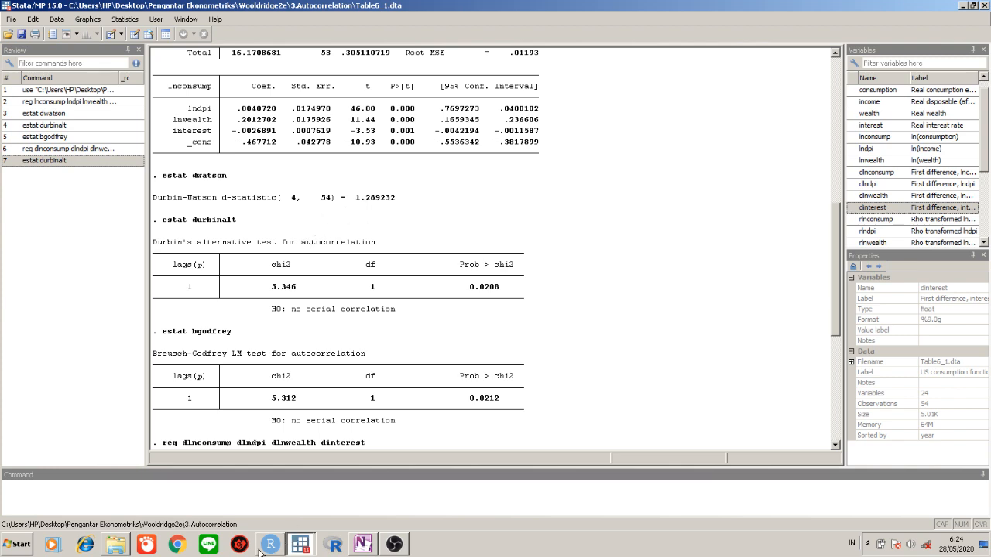
{"action": "left_click", "coordinate": [361, 544]}
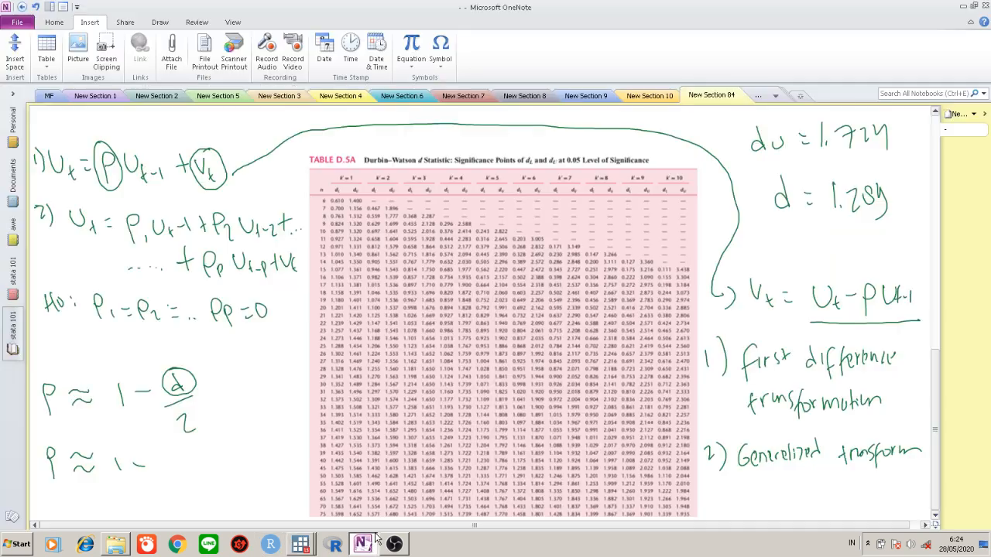
{"action": "mouse_move", "coordinate": [176, 455]}
{"action": "left_mouse_down"}
{"action": "mouse_move", "coordinate": [174, 471]}
{"action": "mouse_move", "coordinate": [215, 478]}
{"action": "left_mouse_up"}
{"action": "left_click_drag", "start_coordinate": [197, 497], "coordinate": [210, 502]}
{"action": "mouse_move", "coordinate": [44, 440]}
{"action": "left_mouse_down"}
{"action": "mouse_move", "coordinate": [61, 435]}
{"action": "mouse_move", "coordinate": [38, 438]}
{"action": "left_mouse_up"}
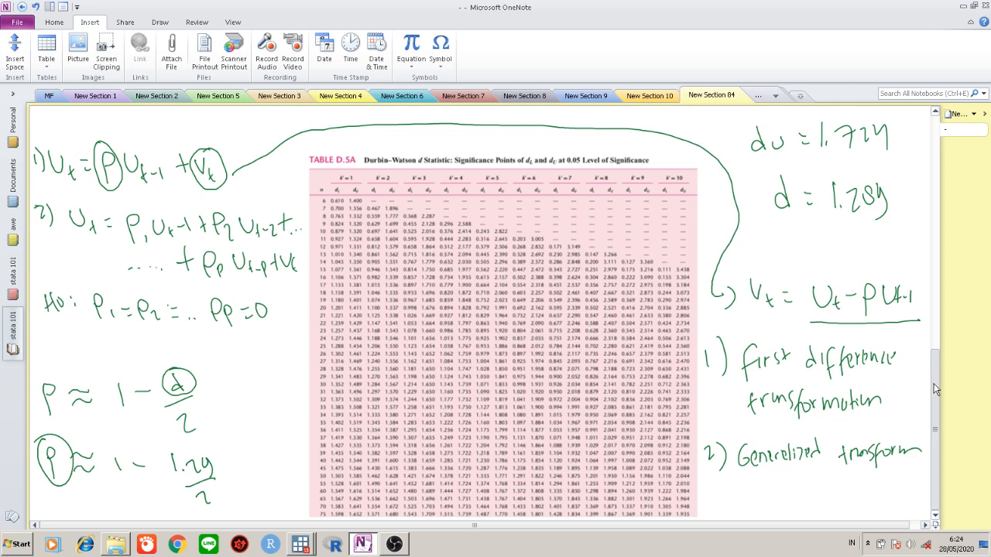
Underline ρ before ln C(t−1) in equation 6.9 of the first-difference transformation text.
{"action": "scroll", "coordinate": [934, 383], "scroll_direction": "up", "scroll_amount": 1}
{"action": "left_click_drag", "start_coordinate": [934, 387], "coordinate": [932, 219]}
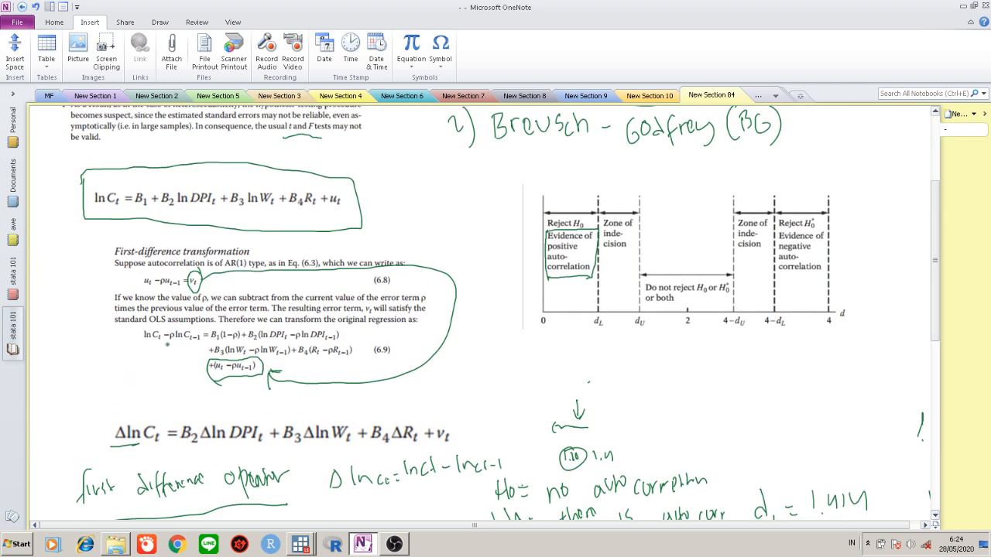
{"action": "left_click_drag", "start_coordinate": [165, 346], "coordinate": [178, 345]}
Switch to Stata and regress rlnconsump on rlndpi, rlnwealth and rinterest with the reg command.
{"action": "left_click", "coordinate": [961, 7]}
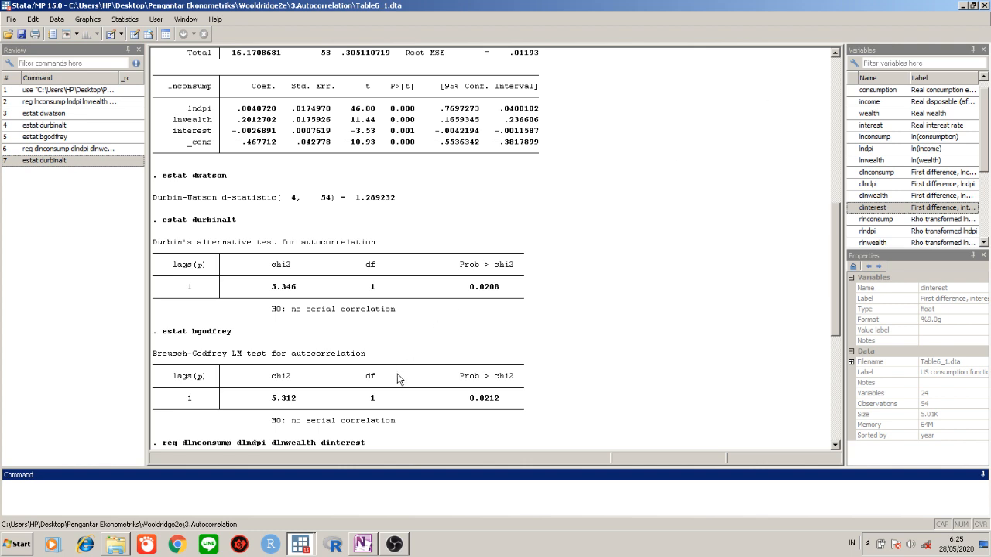
{"action": "scroll", "coordinate": [986, 157], "scroll_direction": "down", "scroll_amount": 2}
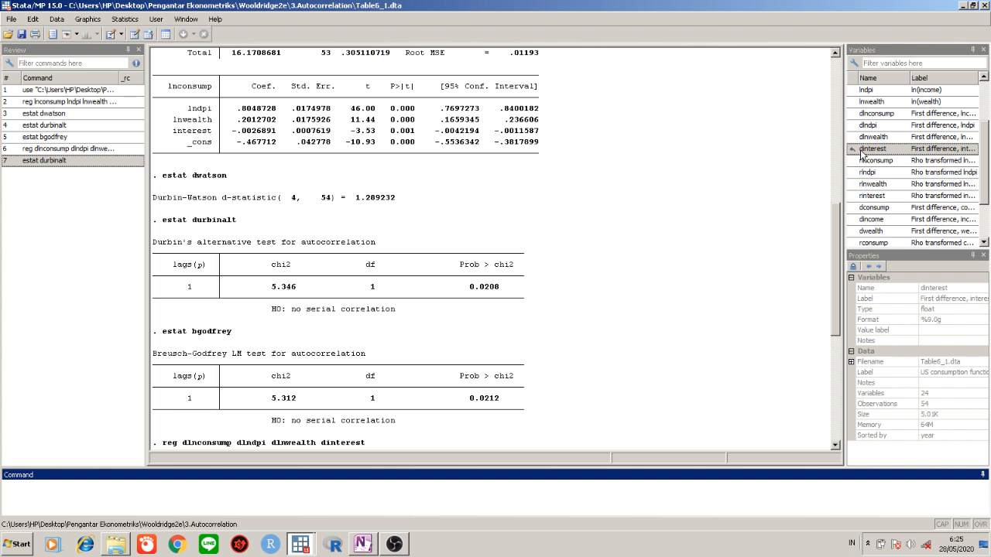
{"action": "left_click", "coordinate": [504, 492]}
{"action": "type", "text": "reg"}
{"action": "left_click", "coordinate": [855, 160]}
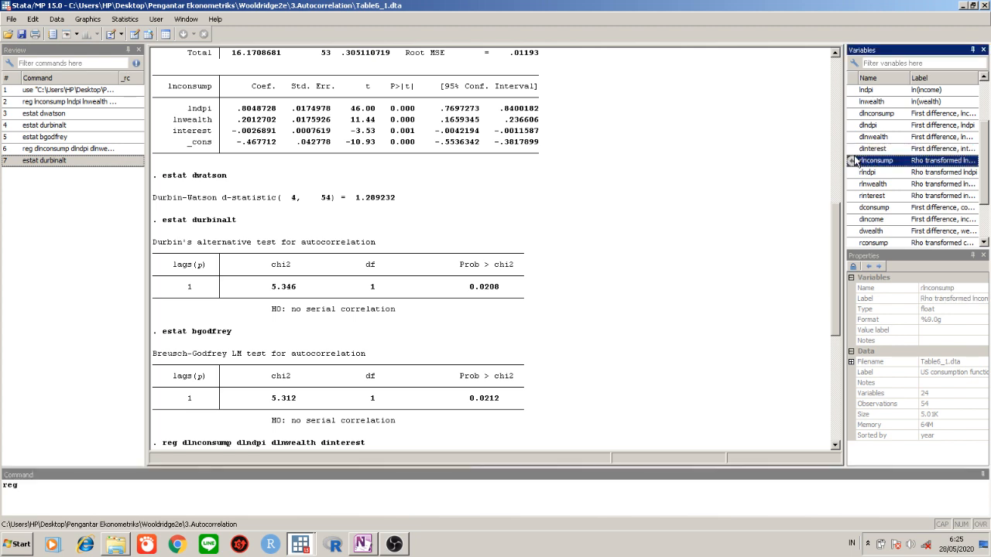
{"action": "left_click", "coordinate": [852, 160]}
{"action": "left_click", "coordinate": [852, 172]}
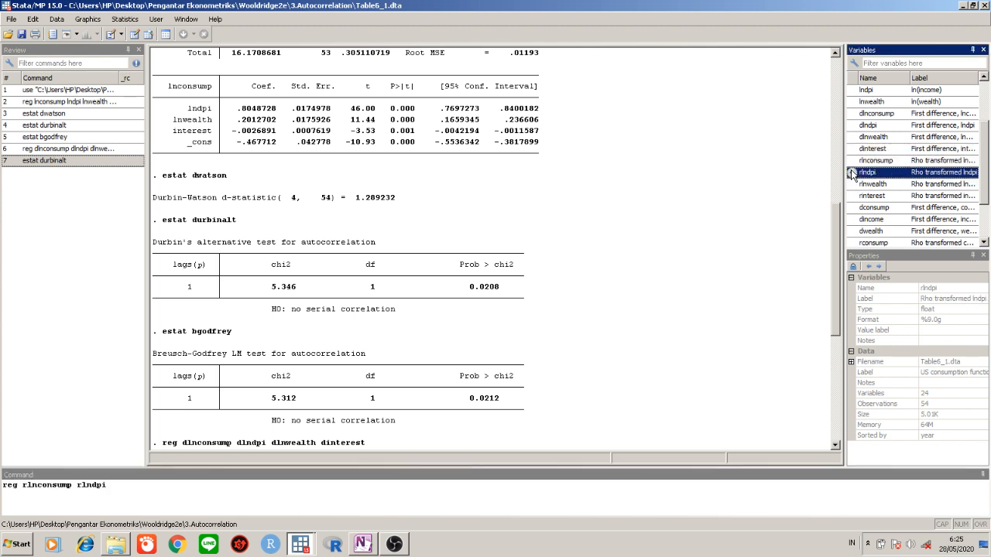
{"action": "left_click", "coordinate": [852, 184]}
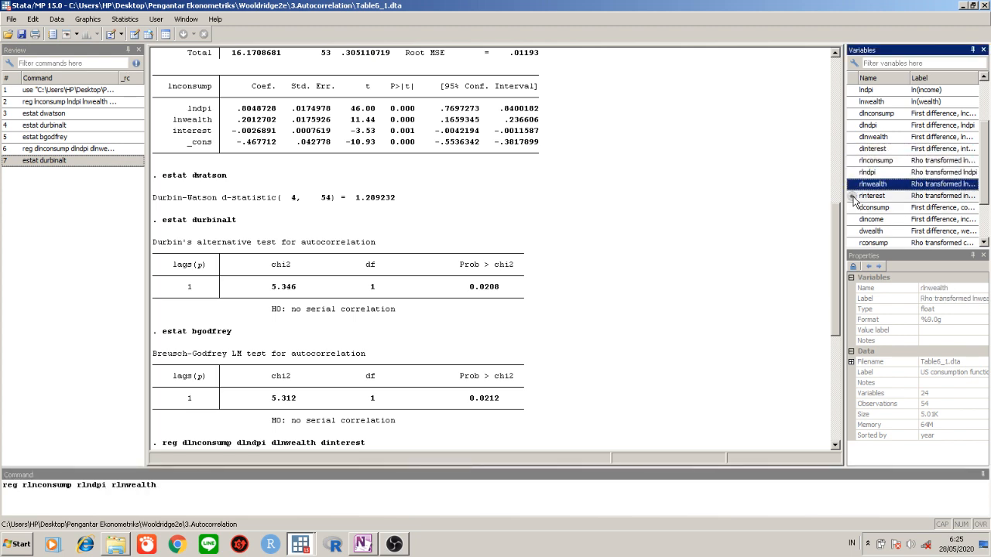
{"action": "left_click", "coordinate": [852, 196]}
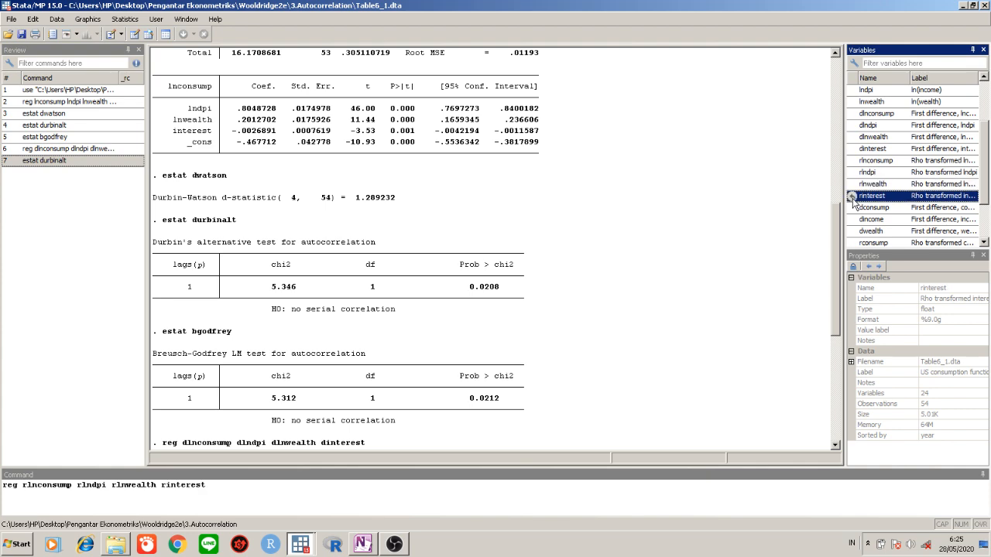
{"action": "left_click", "coordinate": [631, 502]}
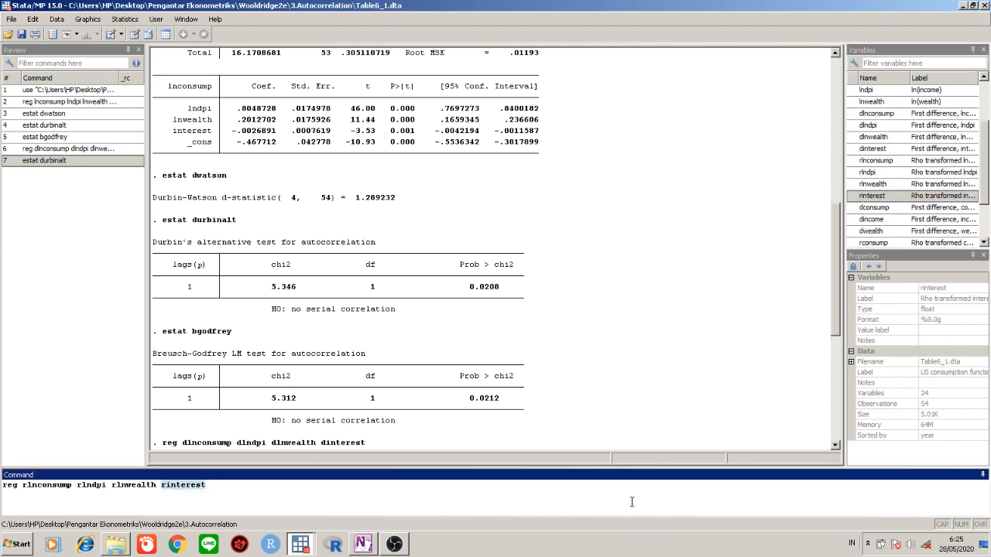
{"action": "key", "text": "Return"}
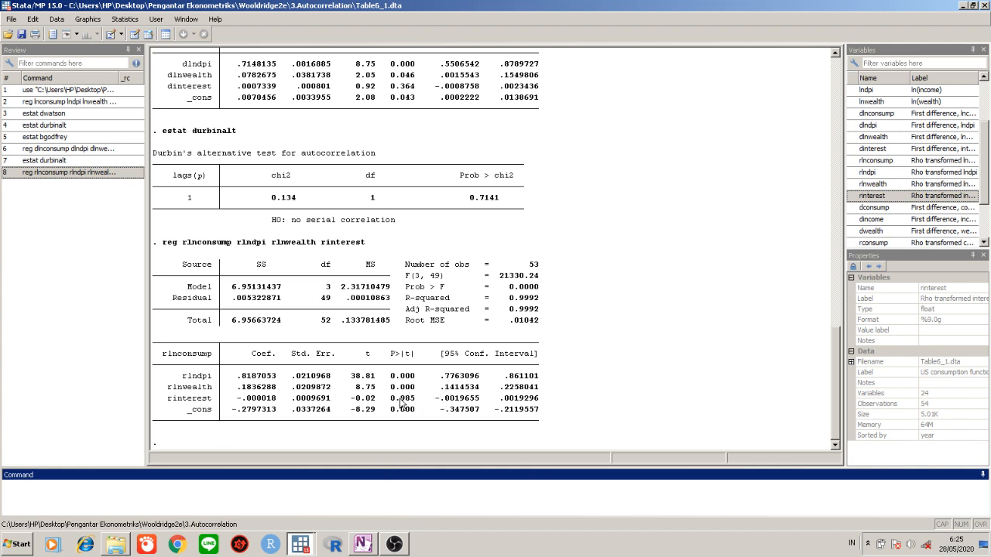
Highlight the P>|t| value of rinterest in the regression output and consult the OneNote transformation notes.
{"action": "left_click_drag", "start_coordinate": [419, 399], "coordinate": [389, 400]}
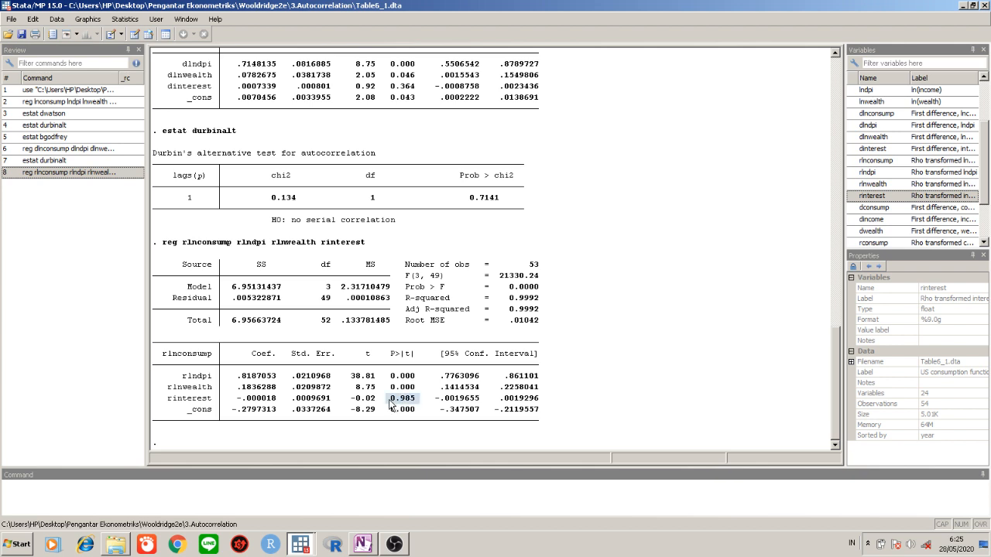
{"action": "left_click", "coordinate": [357, 493]}
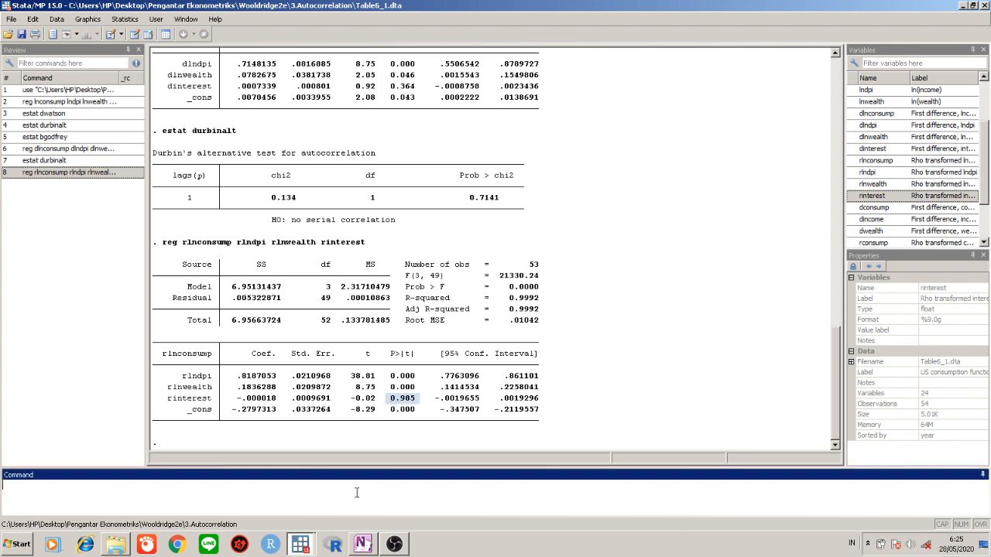
{"action": "left_click", "coordinate": [527, 303]}
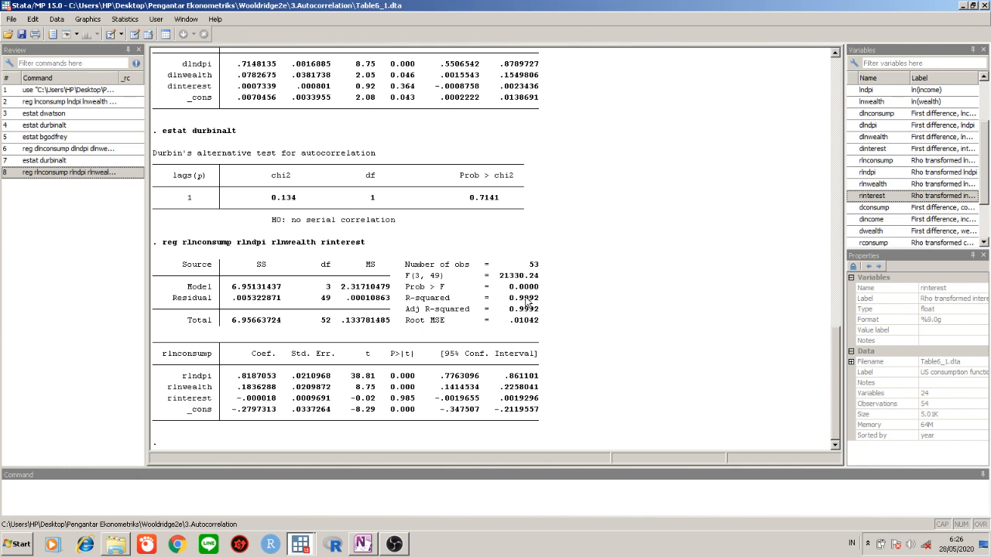
{"action": "left_click", "coordinate": [362, 544]}
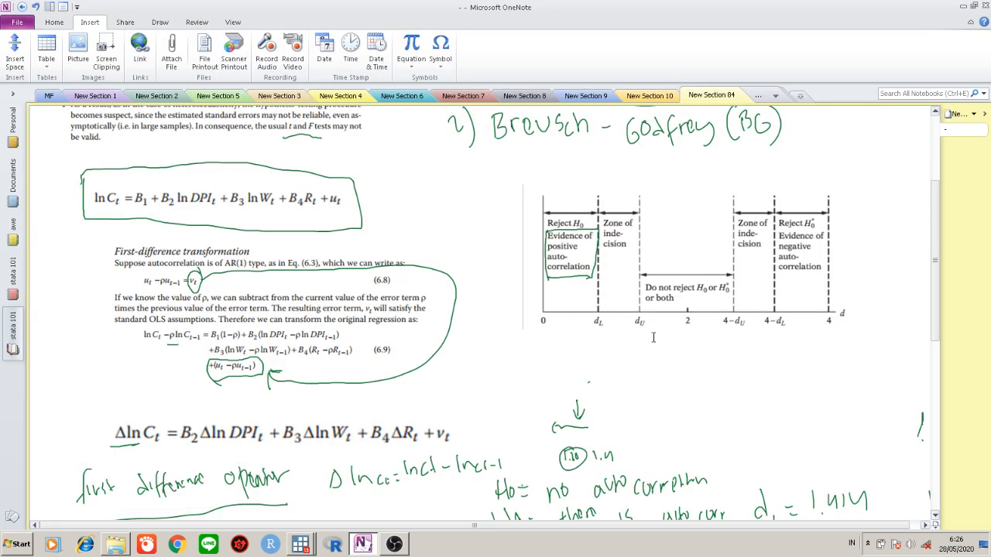
Run Durbin's alternative test in Stata on the rho-transformed regression with estat durbinalt.
{"action": "left_click", "coordinate": [962, 7]}
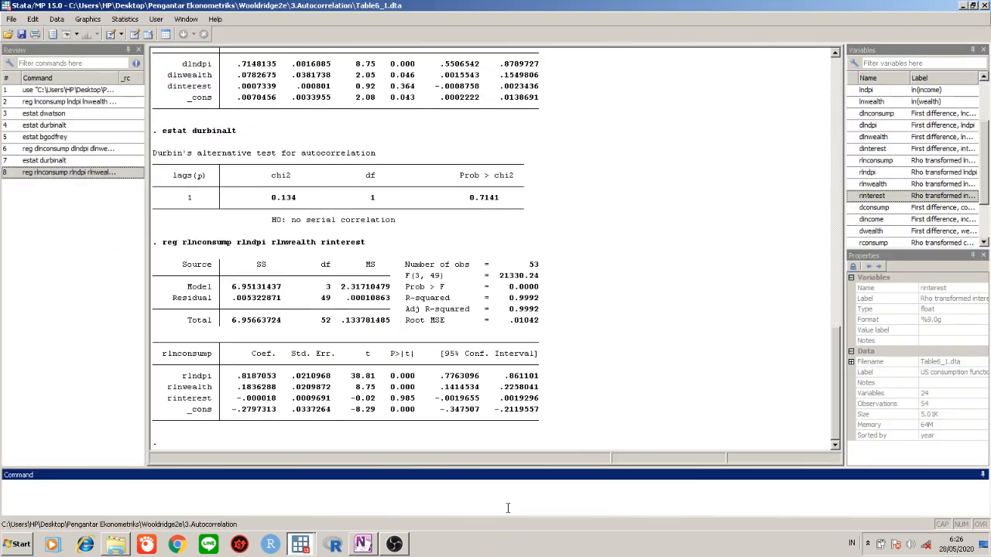
{"action": "type", "text": "estat durbinalt"}
{"action": "key", "text": "Return"}
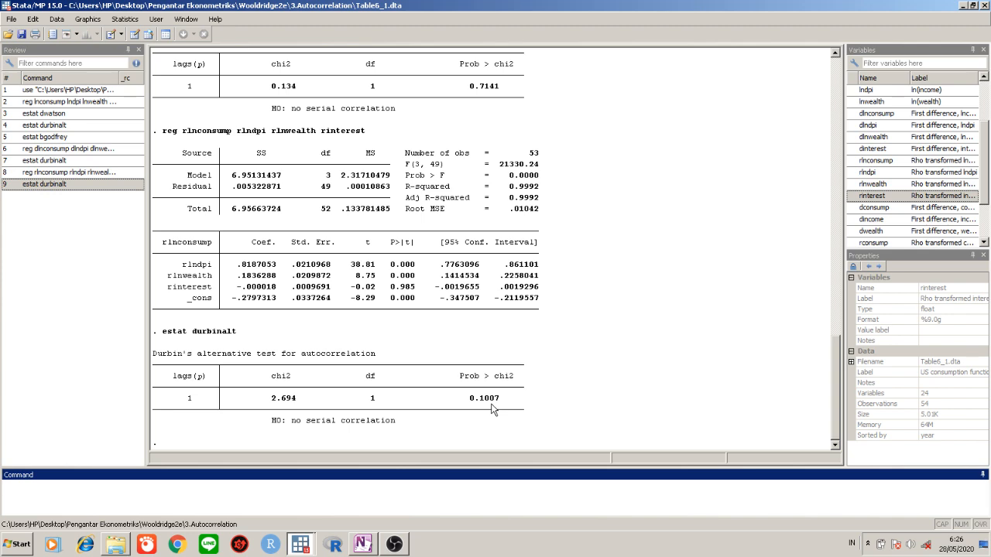
{"action": "mouse_move", "coordinate": [835, 353]}
{"action": "left_mouse_down"}
{"action": "mouse_move", "coordinate": [835, 317]}
{"action": "mouse_move", "coordinate": [835, 354]}
{"action": "left_mouse_up"}
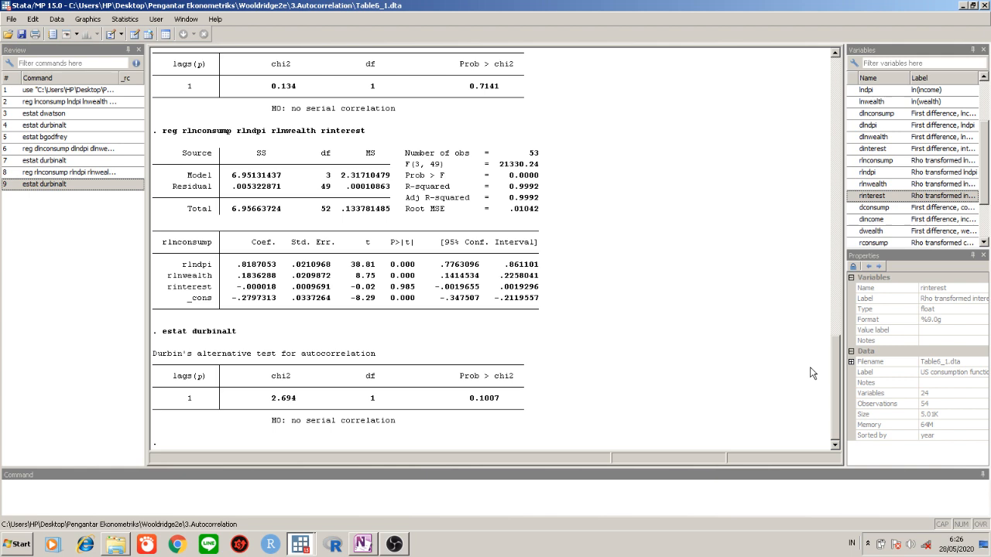
{"action": "left_click", "coordinate": [511, 504]}
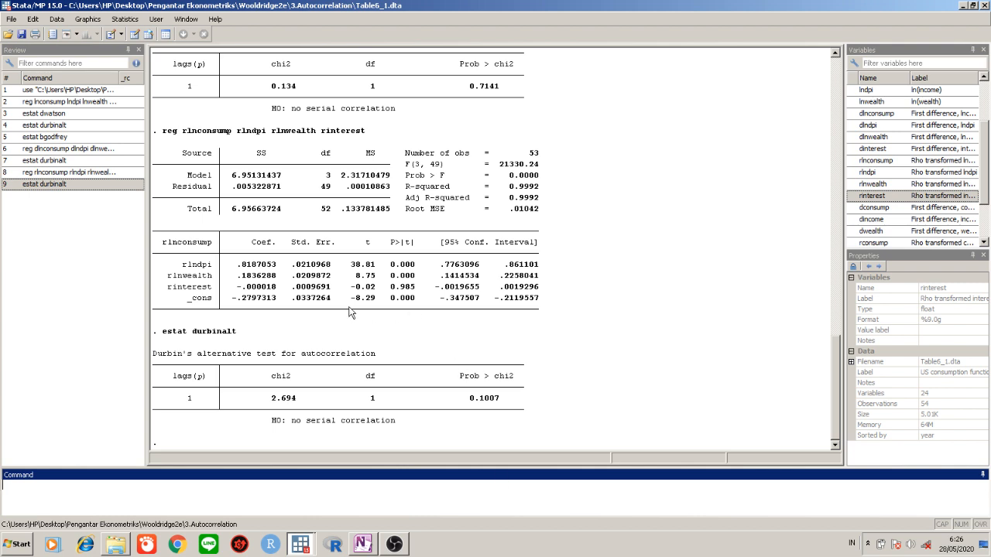
Highlight rinterest's coefficient and its P>|t| value in the rho-transformed regression output.
{"action": "left_click_drag", "start_coordinate": [231, 286], "coordinate": [279, 289]}
{"action": "left_click", "coordinate": [260, 298]}
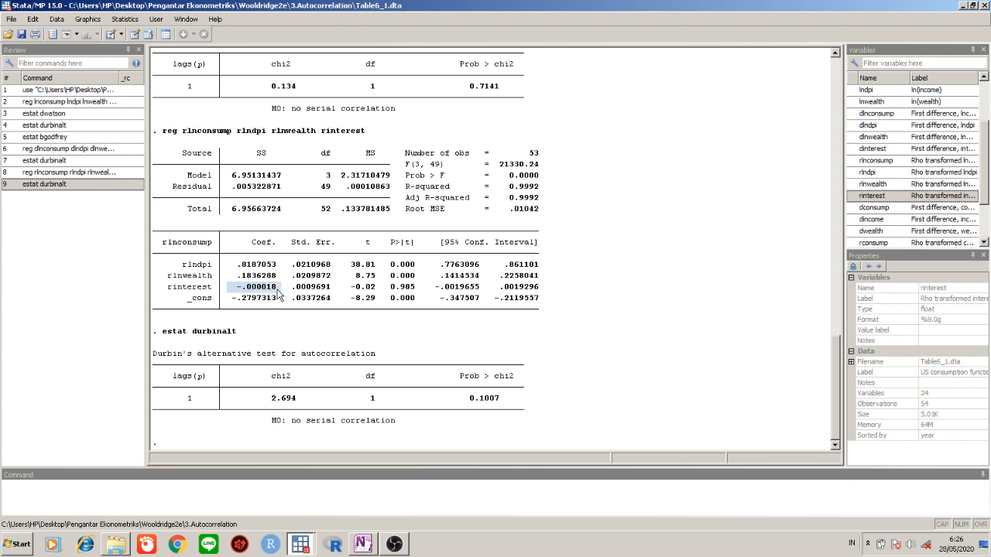
{"action": "left_click_drag", "start_coordinate": [388, 287], "coordinate": [418, 293]}
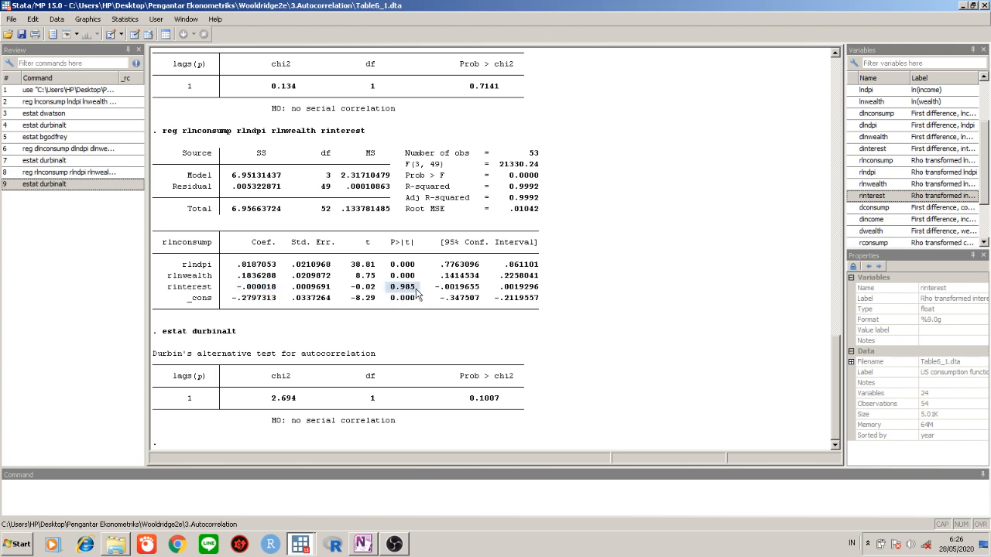
{"action": "left_click", "coordinate": [315, 508]}
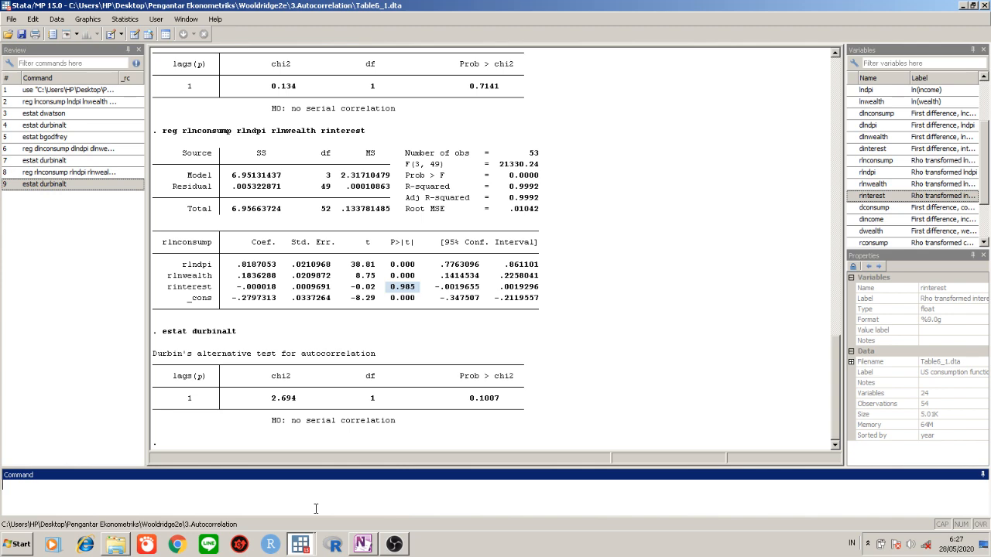
{"action": "left_click", "coordinate": [964, 8]}
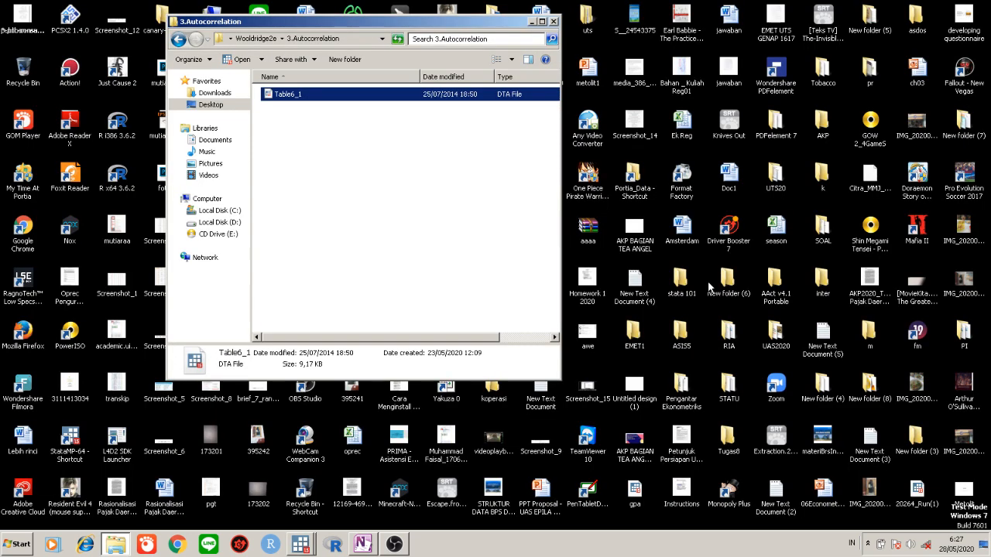
{"action": "left_click", "coordinate": [307, 544]}
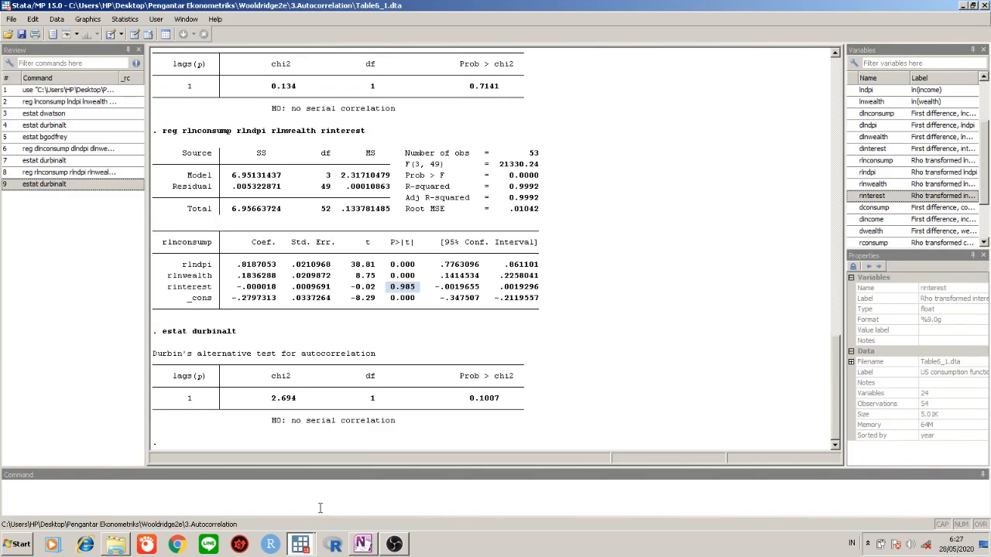
{"action": "left_click", "coordinate": [322, 506]}
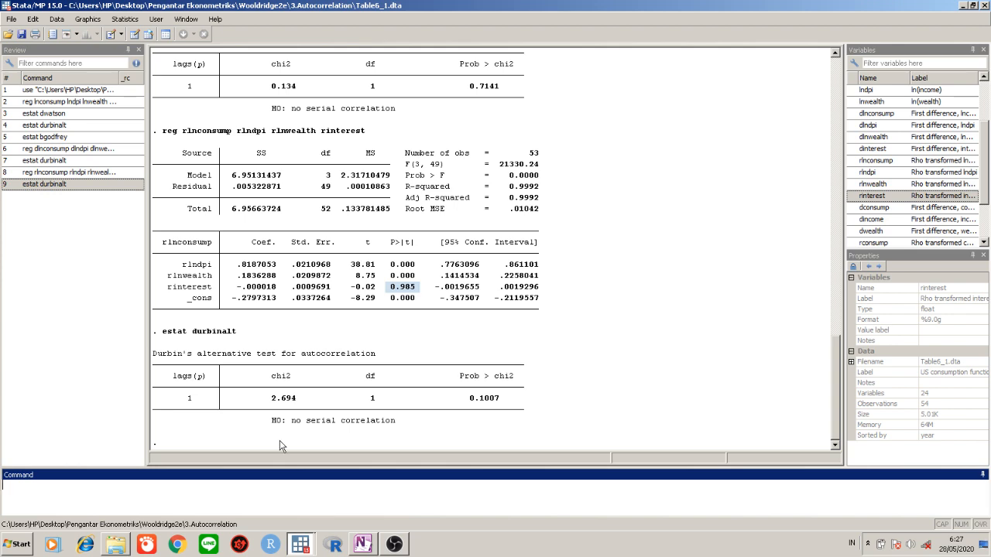
{"action": "left_click", "coordinate": [391, 548]}
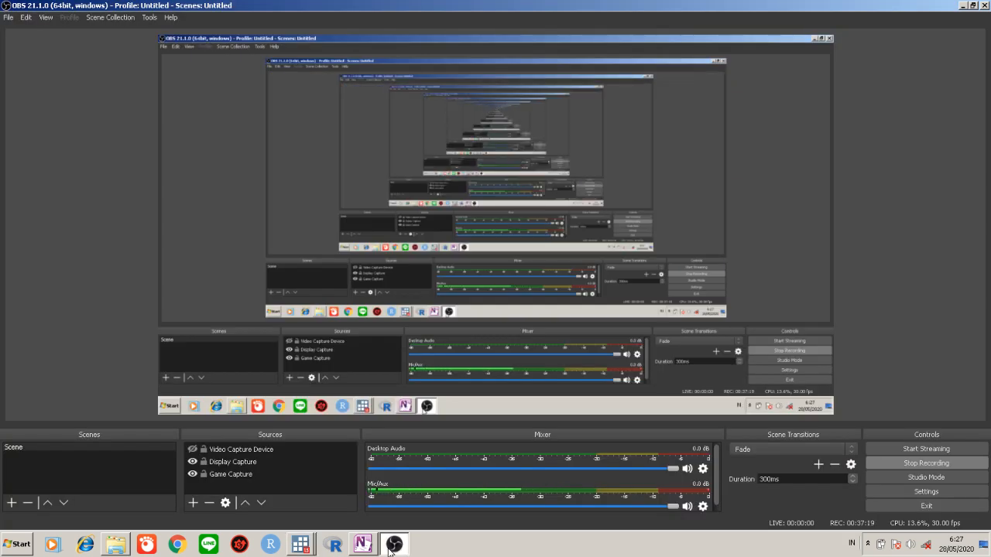
Return to Stata and run a Cochrane-Orcutt prais regression of lnconsump on lndpi, lnwealth and interest with the corc option.
{"action": "left_click", "coordinate": [392, 546]}
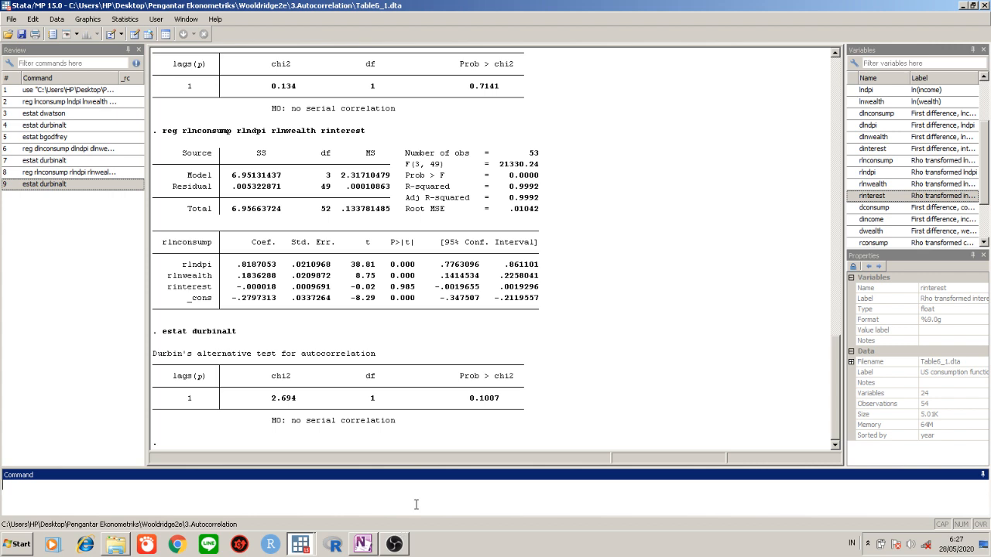
{"action": "type", "text": "prais"}
{"action": "scroll", "coordinate": [981, 163], "scroll_direction": "up", "scroll_amount": 2}
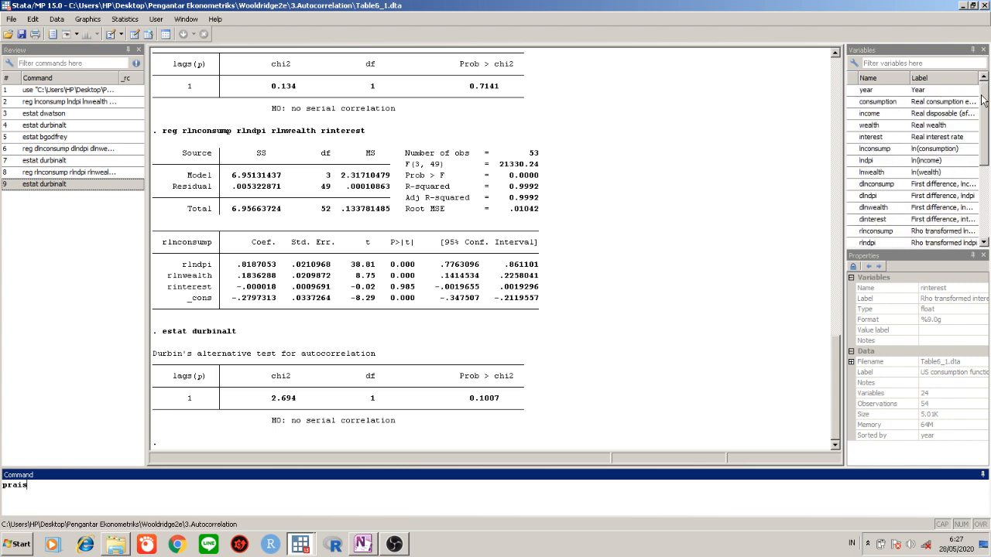
{"action": "left_click", "coordinate": [851, 149]}
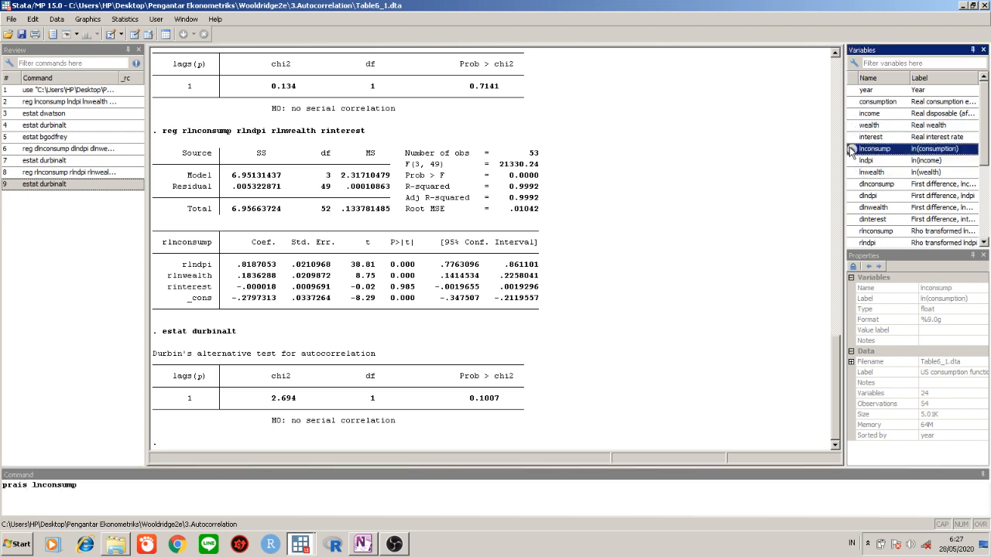
{"action": "left_click", "coordinate": [852, 161]}
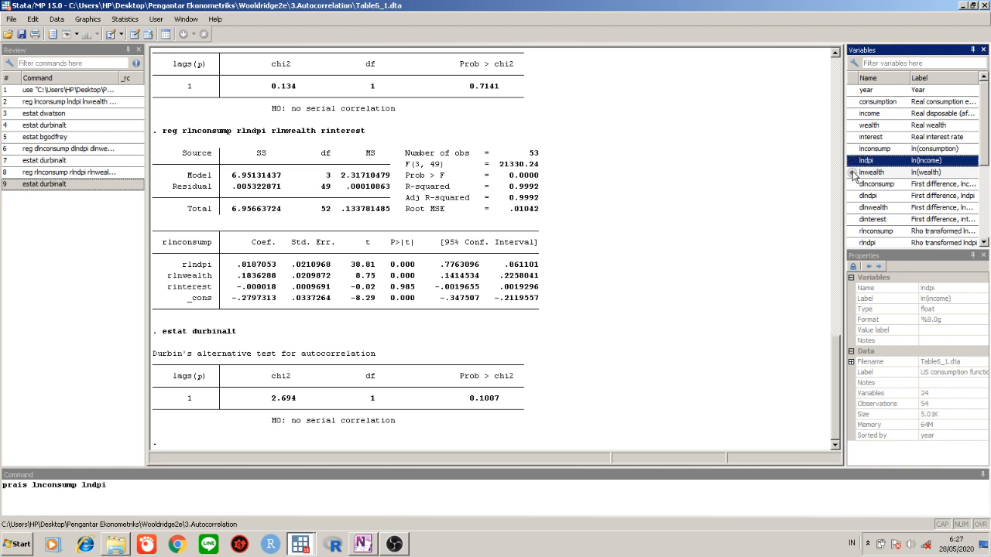
{"action": "left_click", "coordinate": [853, 171]}
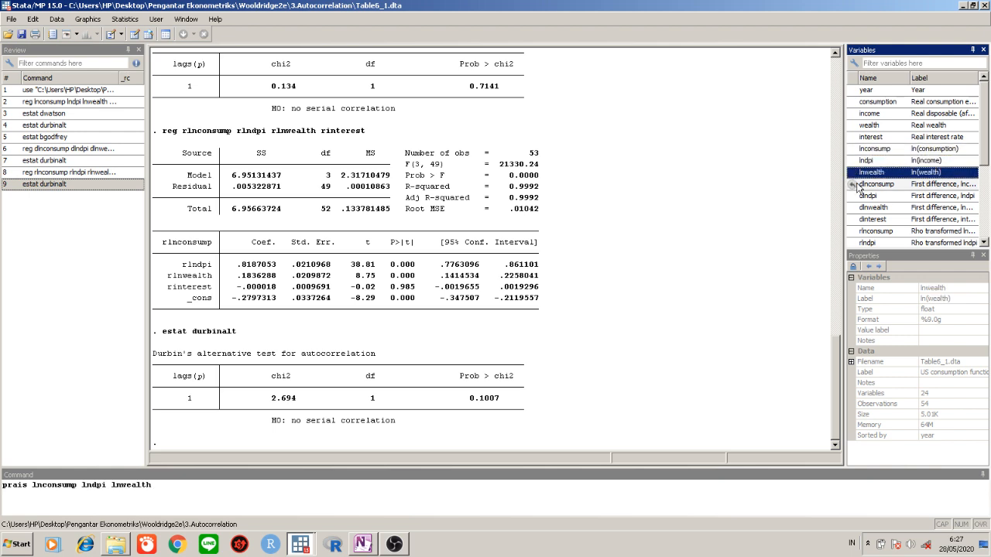
{"action": "left_click", "coordinate": [852, 137]}
{"action": "left_click", "coordinate": [625, 487]}
{"action": "type", "text": ", "}
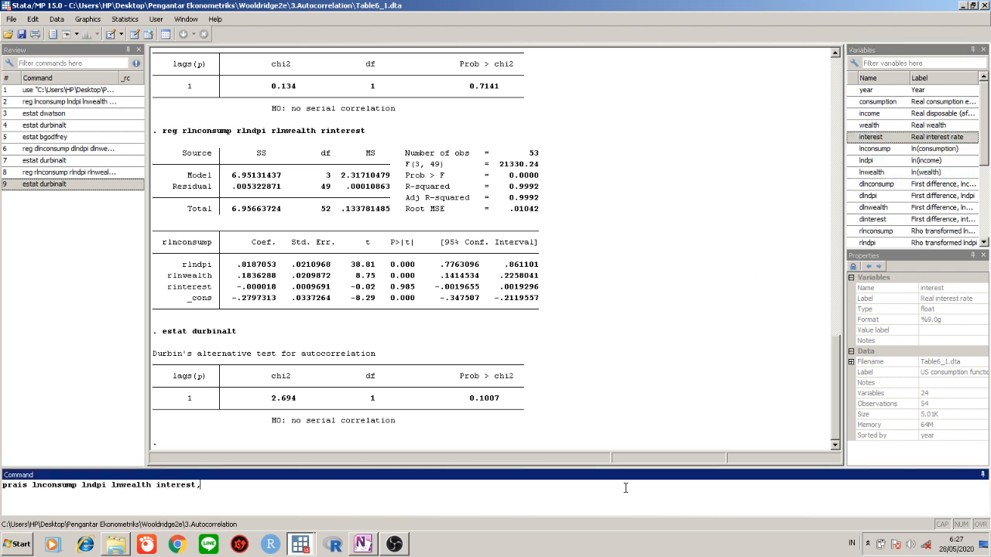
{"action": "type", "text": "corc"}
{"action": "key", "text": "Return"}
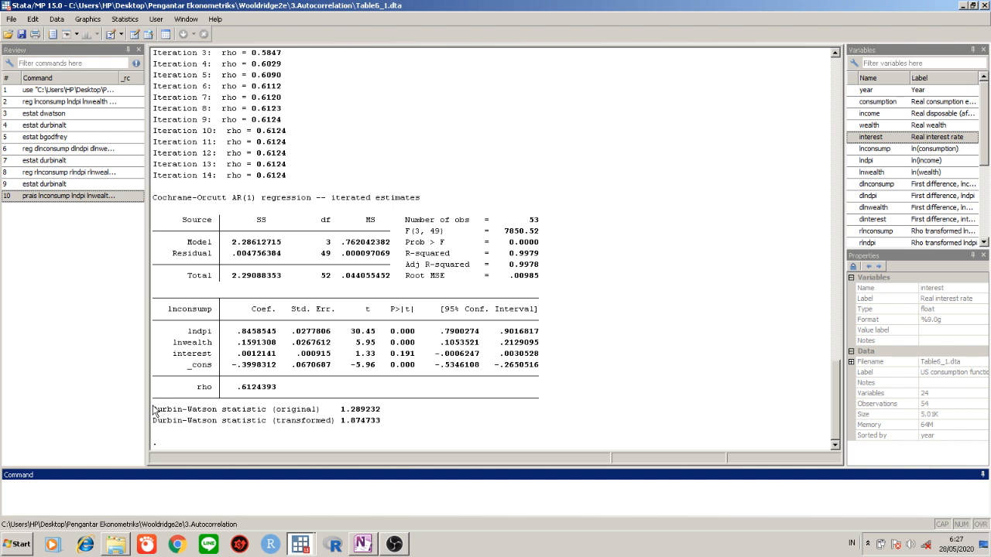
Highlight the original and transformed Durbin-Watson statistics in the Cochrane-Orcutt regression output.
{"action": "left_click_drag", "start_coordinate": [153, 409], "coordinate": [382, 423]}
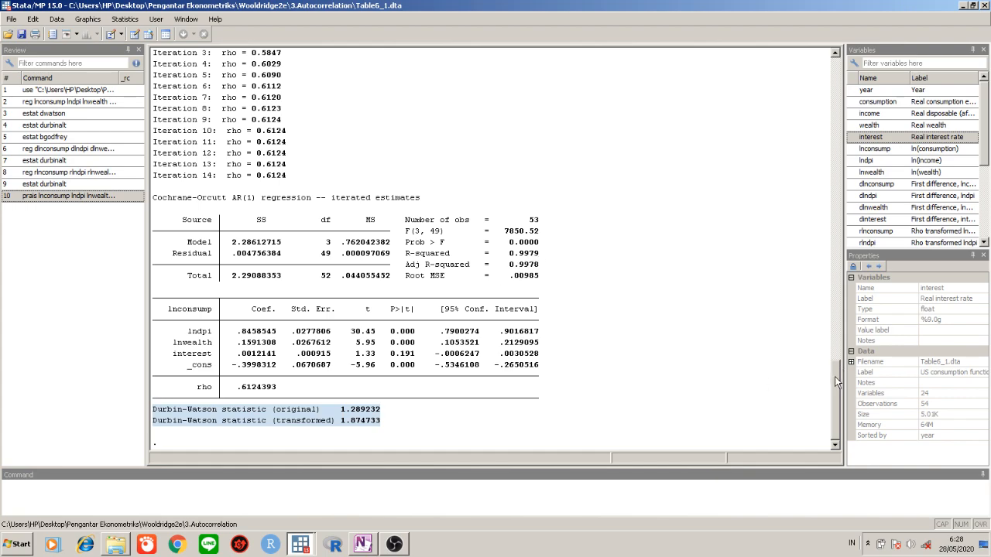
{"action": "mouse_move", "coordinate": [834, 378]}
{"action": "left_mouse_down"}
{"action": "mouse_move", "coordinate": [835, 291]}
{"action": "mouse_move", "coordinate": [835, 383]}
{"action": "left_mouse_up"}
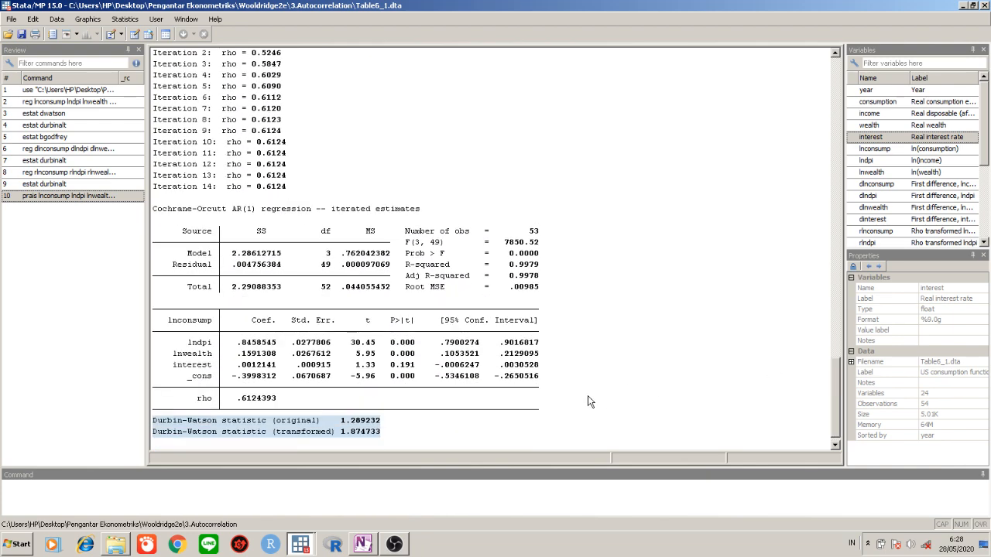
{"action": "left_click", "coordinate": [554, 397]}
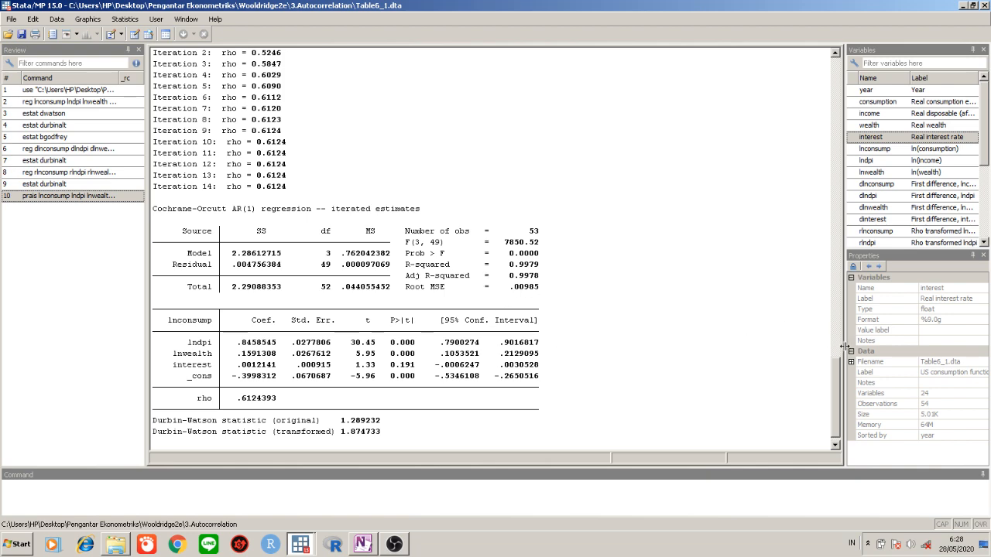
{"action": "left_click_drag", "start_coordinate": [835, 399], "coordinate": [832, 437]}
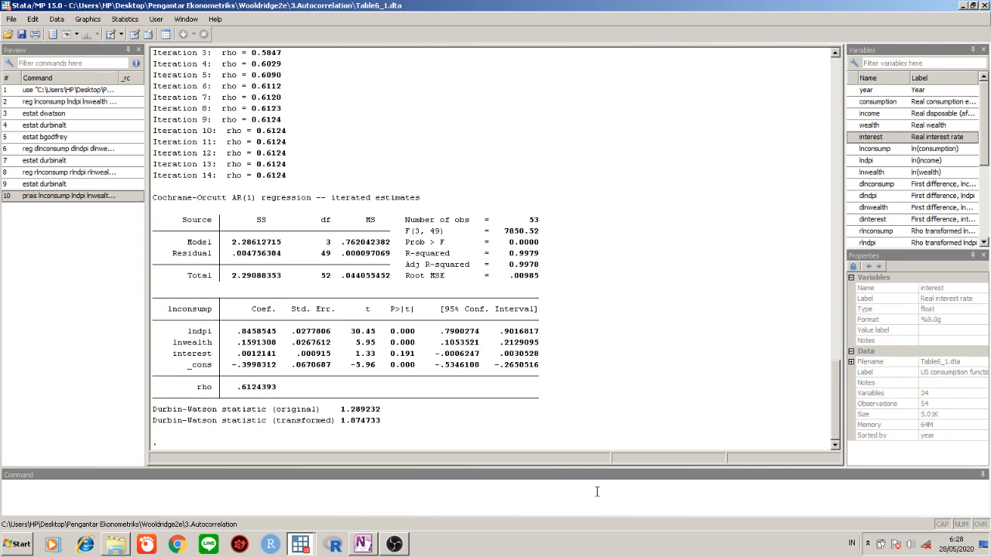
{"action": "left_click_drag", "start_coordinate": [389, 423], "coordinate": [135, 409]}
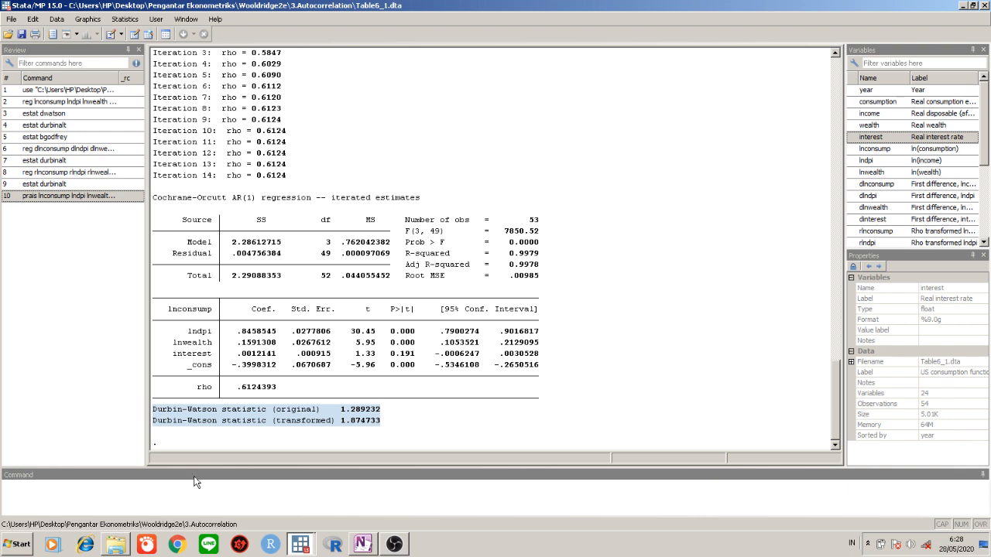
Switch to OneNote and handwrite 1.724 beneath the dU mark of the Durbin-Watson decision diagram.
{"action": "left_click", "coordinate": [362, 544]}
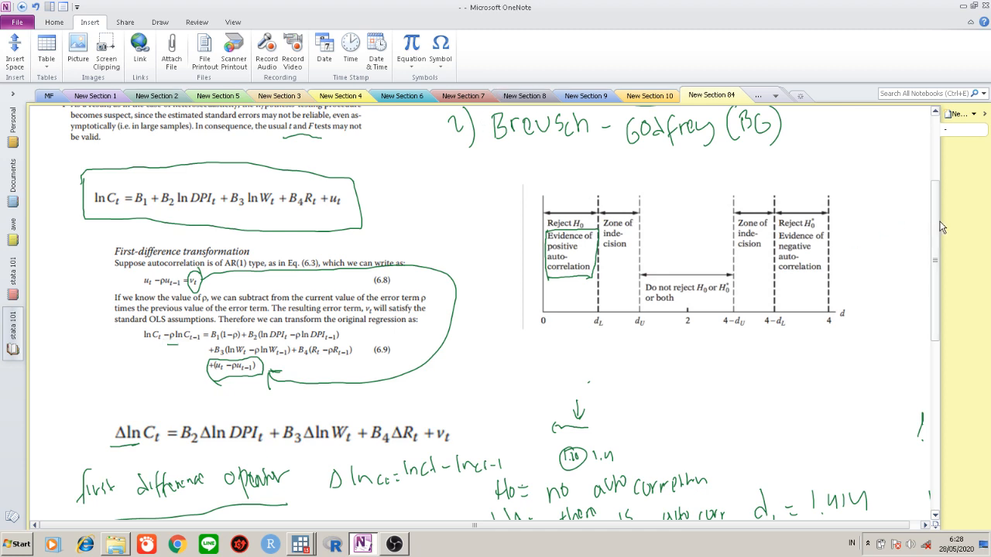
{"action": "scroll", "coordinate": [790, 338], "scroll_direction": "down", "scroll_amount": 3}
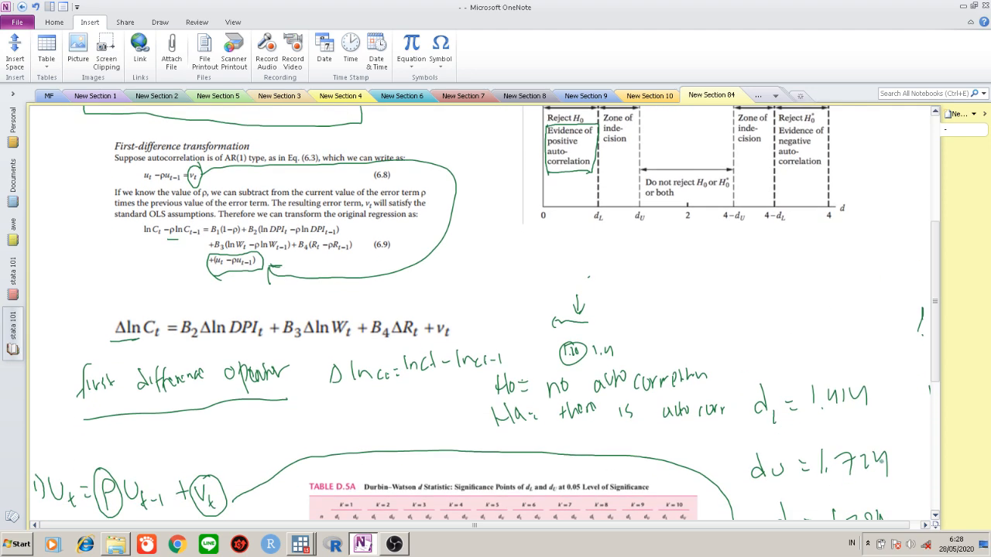
{"action": "mouse_move", "coordinate": [633, 223]}
{"action": "left_mouse_down"}
{"action": "mouse_move", "coordinate": [639, 243]}
{"action": "mouse_move", "coordinate": [664, 245]}
{"action": "left_mouse_up"}
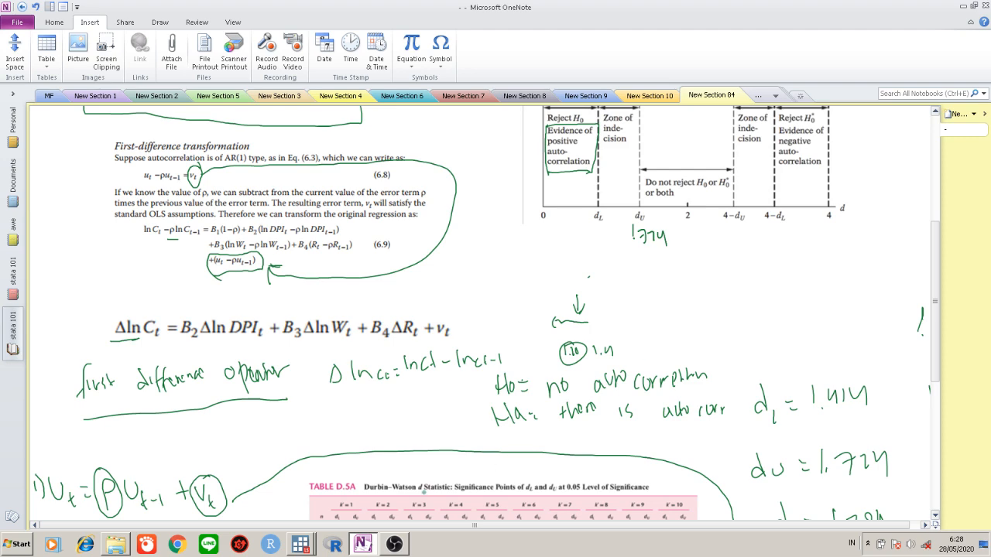
Check the transformed Durbin-Watson statistic in Stata, handwrite it near 2 on the OneNote diagram and circle the "Do not reject" zone.
{"action": "left_click", "coordinate": [301, 543]}
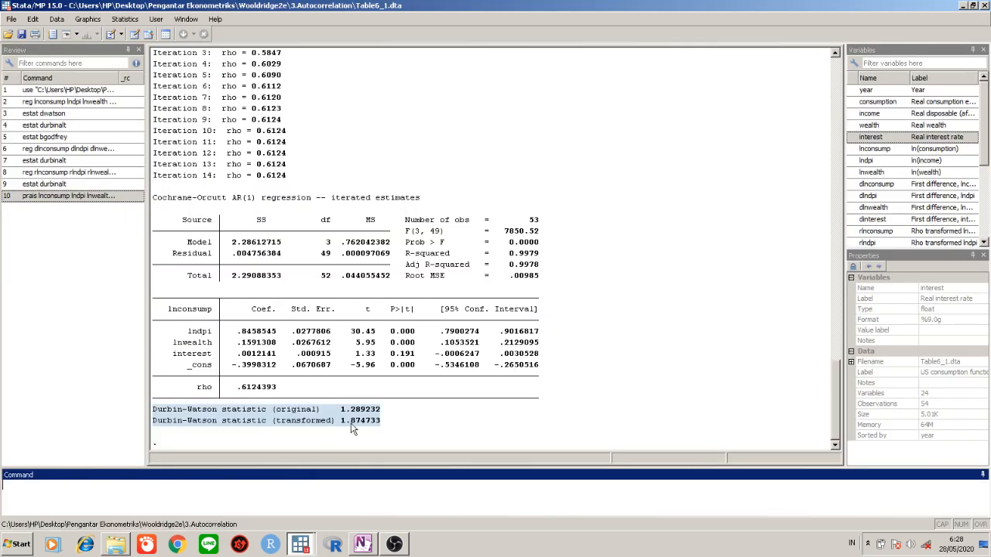
{"action": "left_click", "coordinate": [962, 5]}
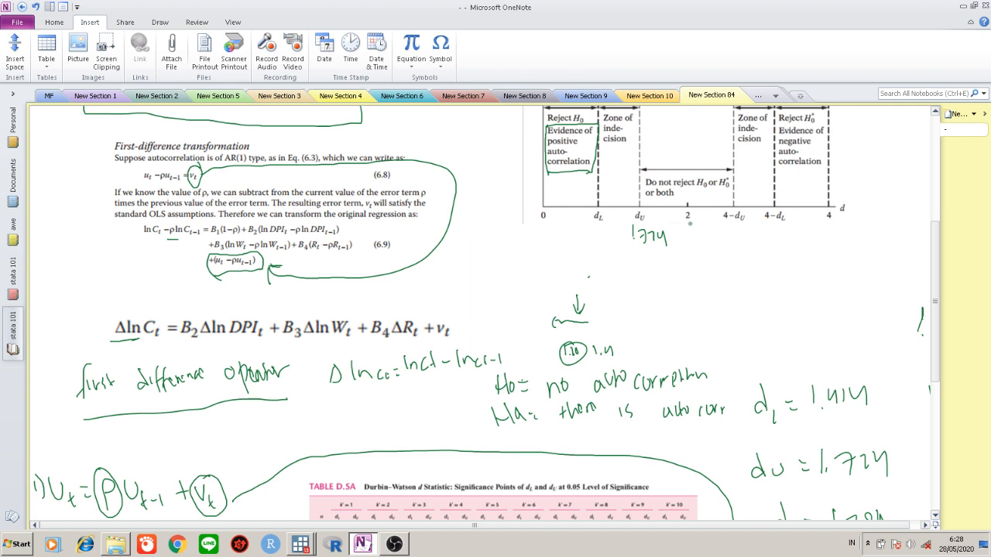
{"action": "left_click_drag", "start_coordinate": [688, 223], "coordinate": [727, 229]}
{"action": "mouse_move", "coordinate": [696, 161]}
{"action": "left_mouse_down"}
{"action": "mouse_move", "coordinate": [663, 162]}
{"action": "mouse_move", "coordinate": [635, 193]}
{"action": "mouse_move", "coordinate": [716, 210]}
{"action": "mouse_move", "coordinate": [729, 164]}
{"action": "mouse_move", "coordinate": [681, 164]}
{"action": "left_mouse_up"}
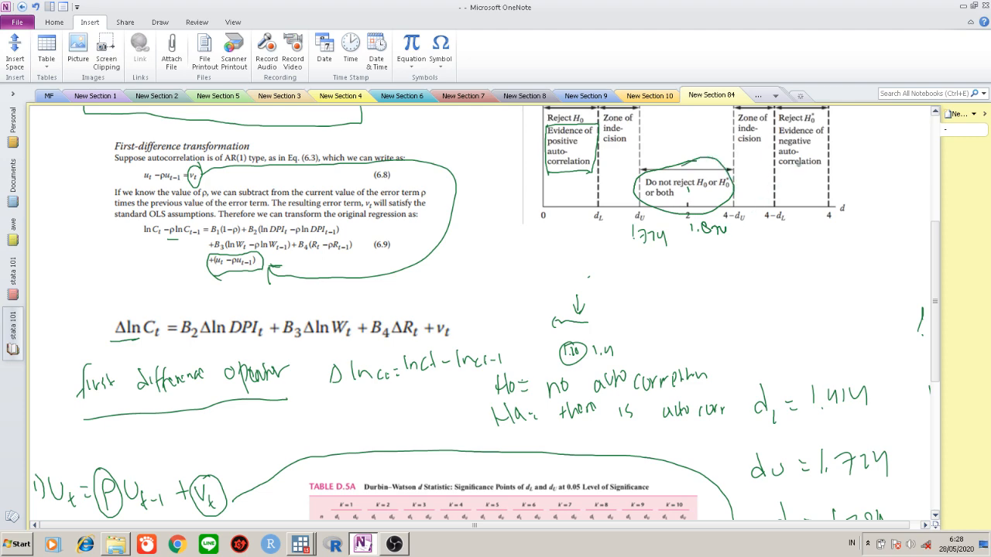
Handwrite the conclusion "terbebas dari autocorrelation" below the Durbin-Watson diagram and underline it.
{"action": "scroll", "coordinate": [933, 240], "scroll_direction": "up", "scroll_amount": 4}
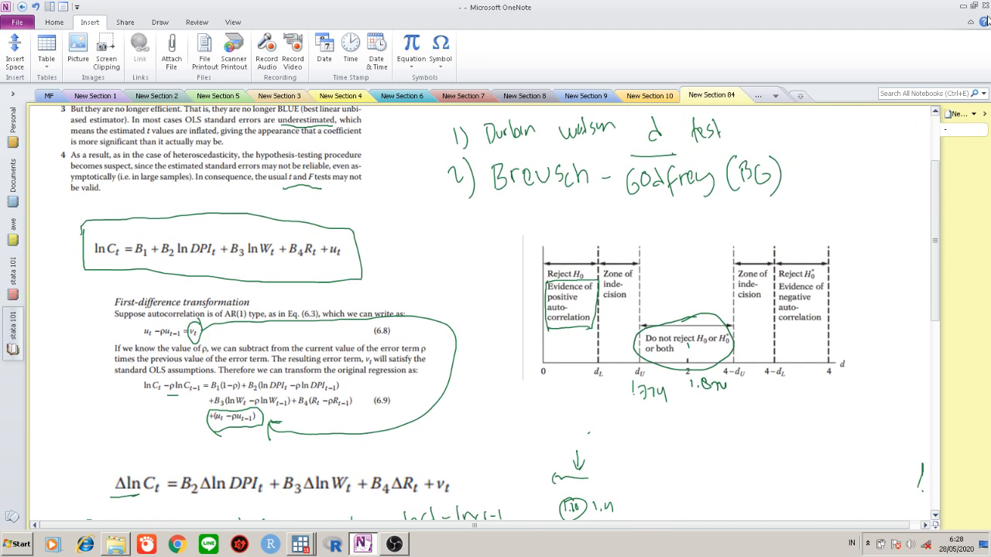
{"action": "left_click_drag", "start_coordinate": [699, 412], "coordinate": [686, 439]}
{"action": "left_click_drag", "start_coordinate": [683, 425], "coordinate": [695, 424]}
{"action": "mouse_move", "coordinate": [698, 431]}
{"action": "left_mouse_down"}
{"action": "mouse_move", "coordinate": [706, 424]}
{"action": "mouse_move", "coordinate": [707, 434]}
{"action": "left_mouse_up"}
{"action": "mouse_move", "coordinate": [715, 427]}
{"action": "left_mouse_down"}
{"action": "mouse_move", "coordinate": [723, 415]}
{"action": "mouse_move", "coordinate": [775, 418]}
{"action": "left_mouse_up"}
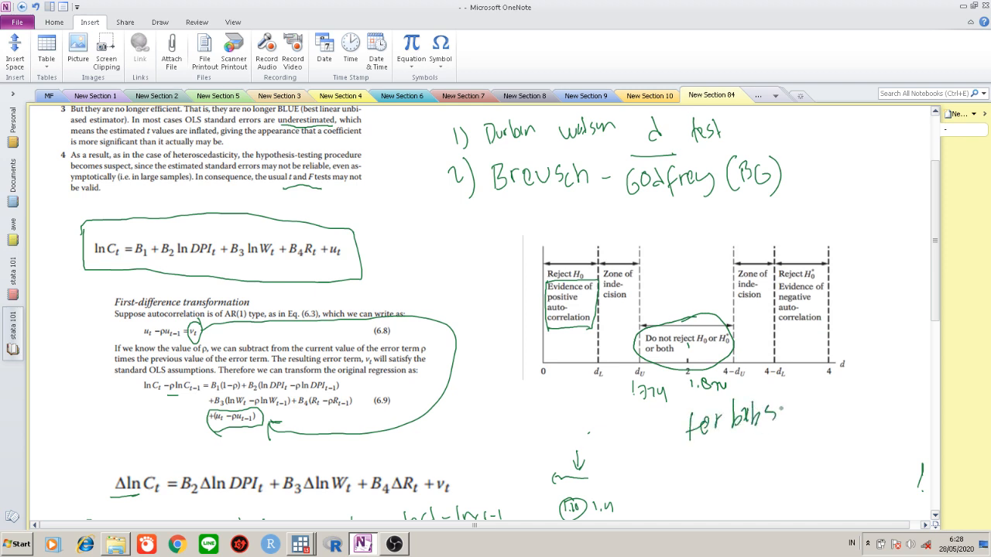
{"action": "mouse_move", "coordinate": [818, 392]}
{"action": "left_mouse_down"}
{"action": "mouse_move", "coordinate": [825, 418]}
{"action": "mouse_move", "coordinate": [849, 394]}
{"action": "left_mouse_up"}
{"action": "left_click", "coordinate": [700, 463]}
{"action": "left_click_drag", "start_coordinate": [699, 480], "coordinate": [713, 467]}
{"action": "mouse_move", "coordinate": [709, 469]}
{"action": "left_mouse_down"}
{"action": "mouse_move", "coordinate": [732, 474]}
{"action": "mouse_move", "coordinate": [816, 439]}
{"action": "mouse_move", "coordinate": [845, 441]}
{"action": "left_mouse_up"}
{"action": "left_click_drag", "start_coordinate": [685, 512], "coordinate": [836, 473]}
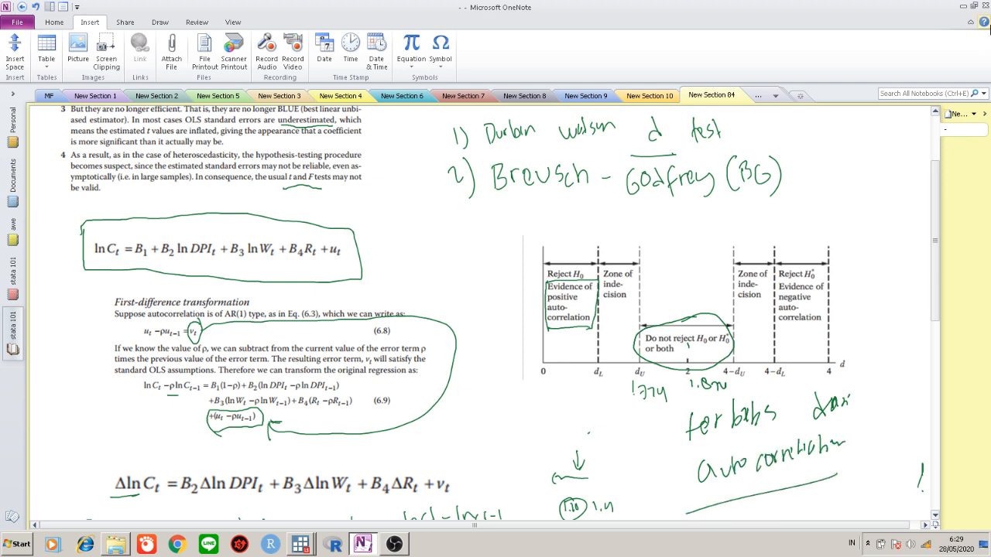
Switch back to Stata, review the rho iterations and highlight the rho estimate in the Cochrane-Orcutt output.
{"action": "left_click", "coordinate": [962, 7]}
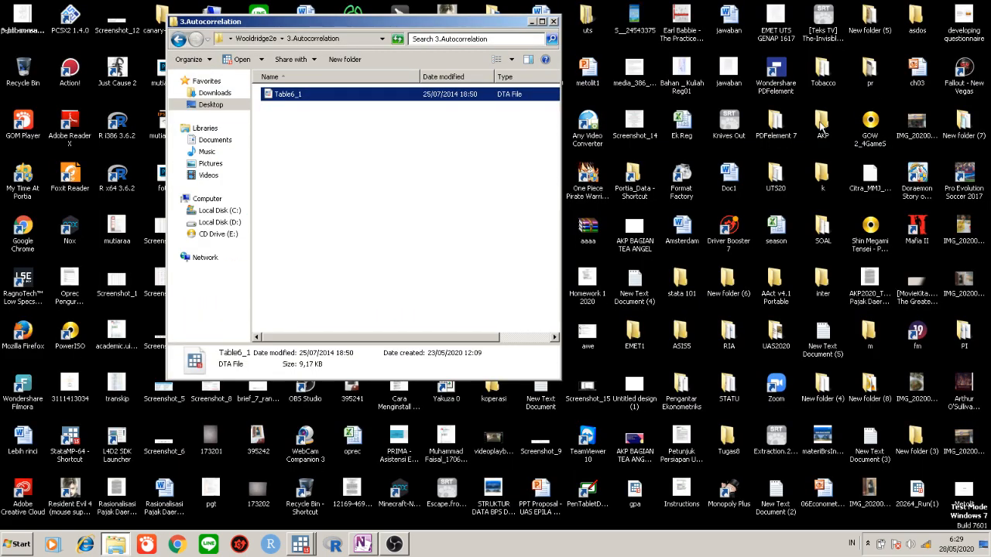
{"action": "left_click", "coordinate": [300, 544]}
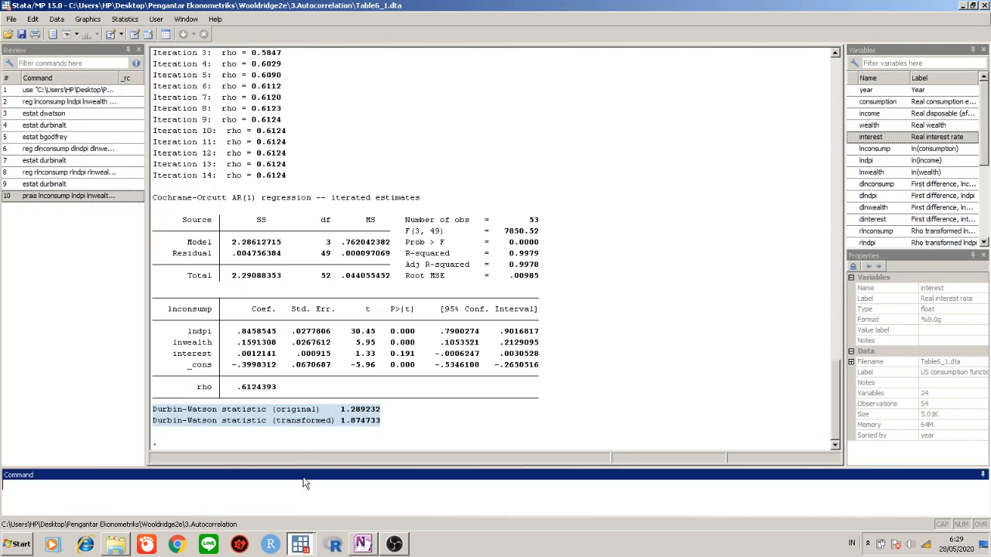
{"action": "left_click_drag", "start_coordinate": [832, 377], "coordinate": [836, 313]}
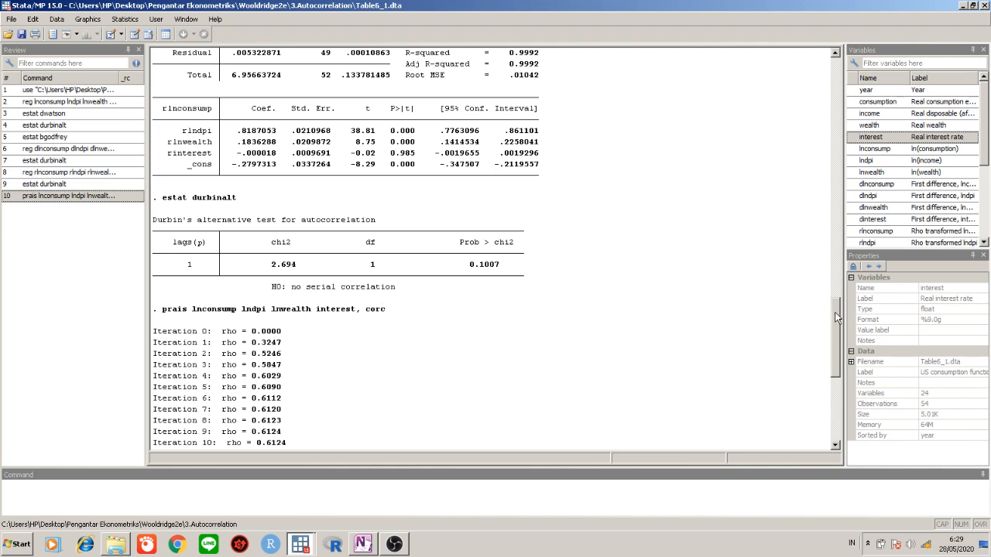
{"action": "left_click_drag", "start_coordinate": [834, 311], "coordinate": [834, 371]}
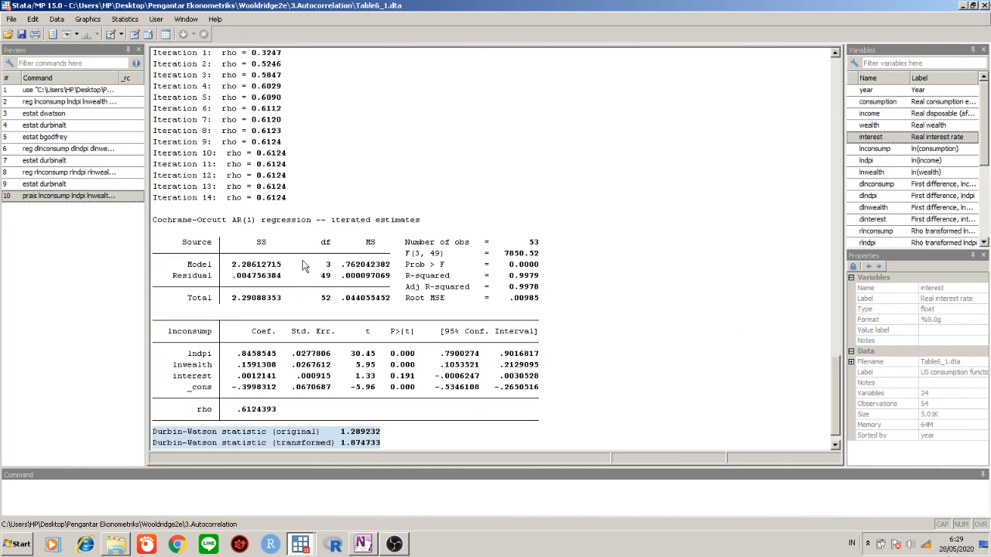
{"action": "left_click_drag", "start_coordinate": [285, 410], "coordinate": [231, 417]}
{"action": "left_click", "coordinate": [257, 487]}
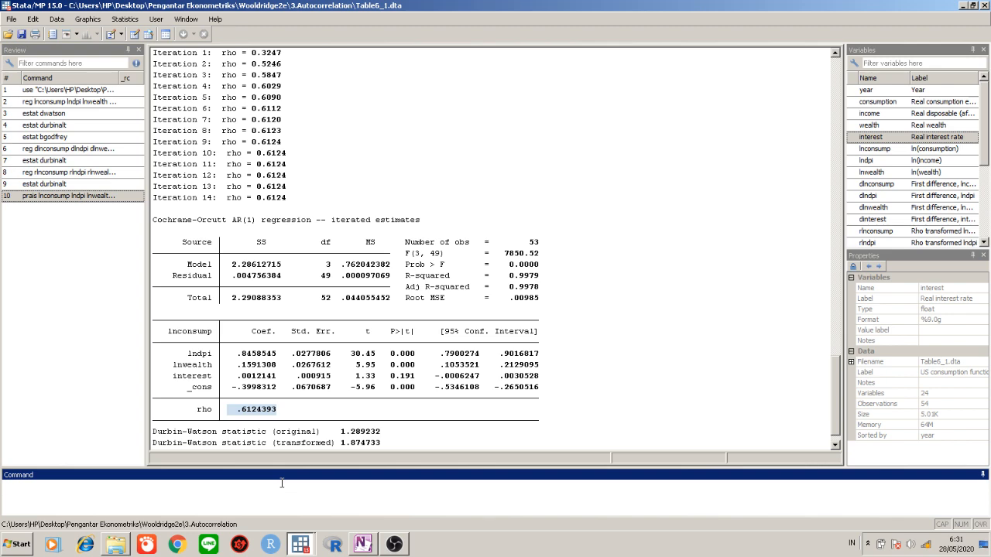
Examine the year variable of Table6_1 in the Data Editor, moving up to the 1948 observation, and return to the results.
{"action": "left_click", "coordinate": [134, 34]}
{"action": "left_click", "coordinate": [169, 183]}
{"action": "key", "text": "Left"}
{"action": "key", "text": "Left"}
{"action": "key", "text": "Left"}
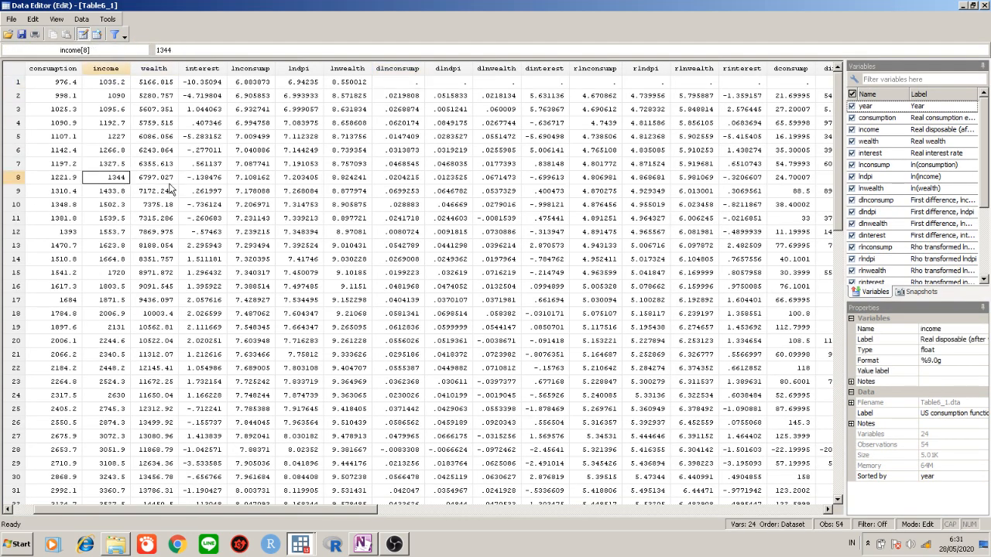
{"action": "key", "text": "Up"}
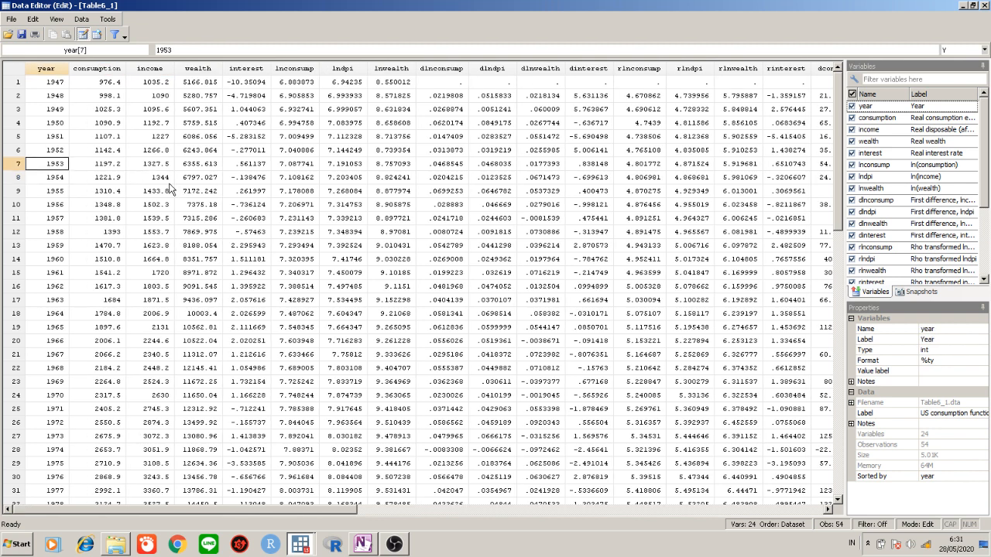
{"action": "key", "text": "Up"}
{"action": "key", "text": "Up"}
{"action": "key", "text": "Up"}
{"action": "key", "text": "Up"}
{"action": "key", "text": "Up"}
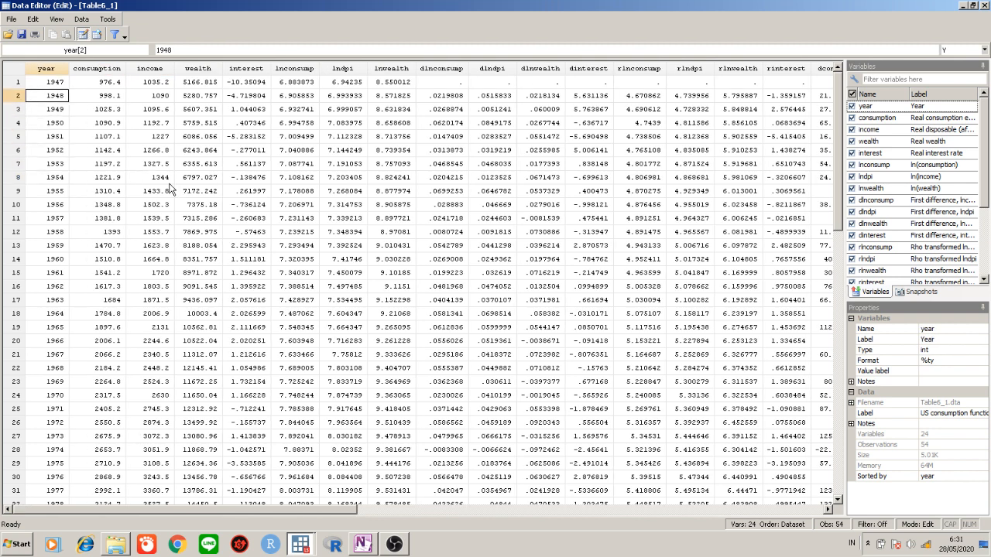
{"action": "left_click", "coordinate": [963, 6]}
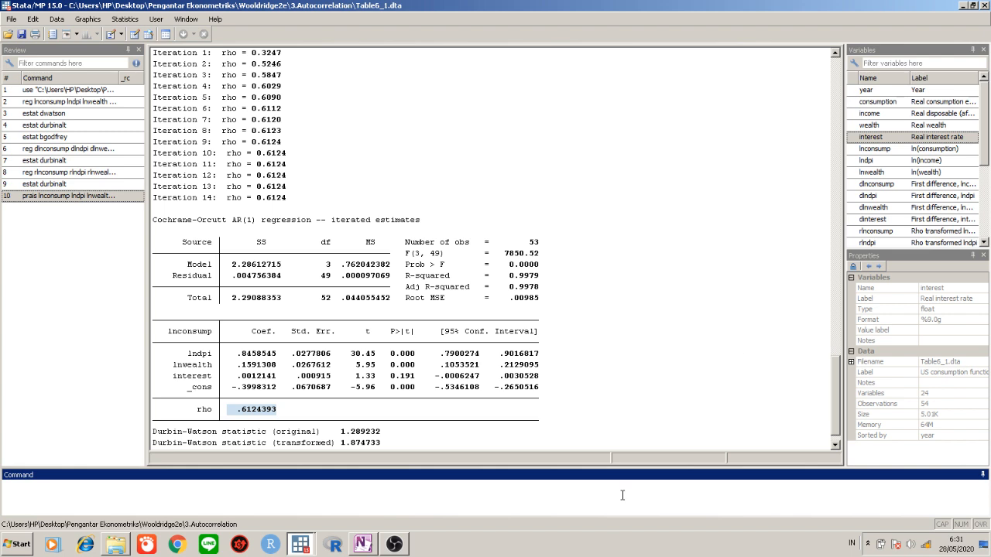
Enter the command tsset year as a demonstration and clear it without running it.
{"action": "type", "text": "tsset"}
{"action": "type", "text": "year"}
{"action": "key", "text": "BackSpace"}
{"action": "key", "text": "BackSpace"}
{"action": "key", "text": "BackSpace"}
{"action": "key", "text": "BackSpace"}
{"action": "key", "text": "BackSpace"}
{"action": "key", "text": "BackSpace"}
{"action": "key", "text": "BackSpace"}
{"action": "key", "text": "BackSpace"}
{"action": "key", "text": "BackSpace"}
{"action": "key", "text": "BackSpace"}
{"action": "left_click", "coordinate": [398, 545]}
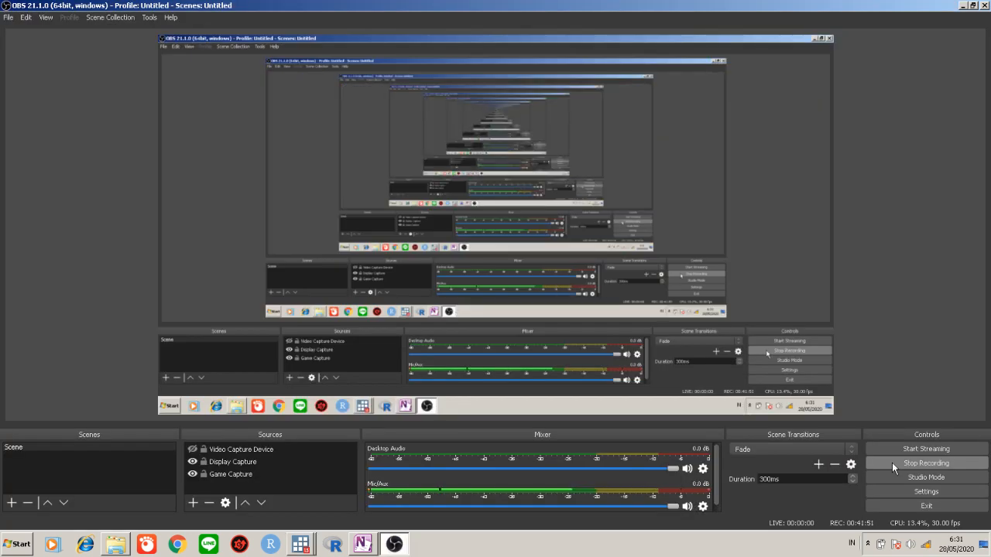